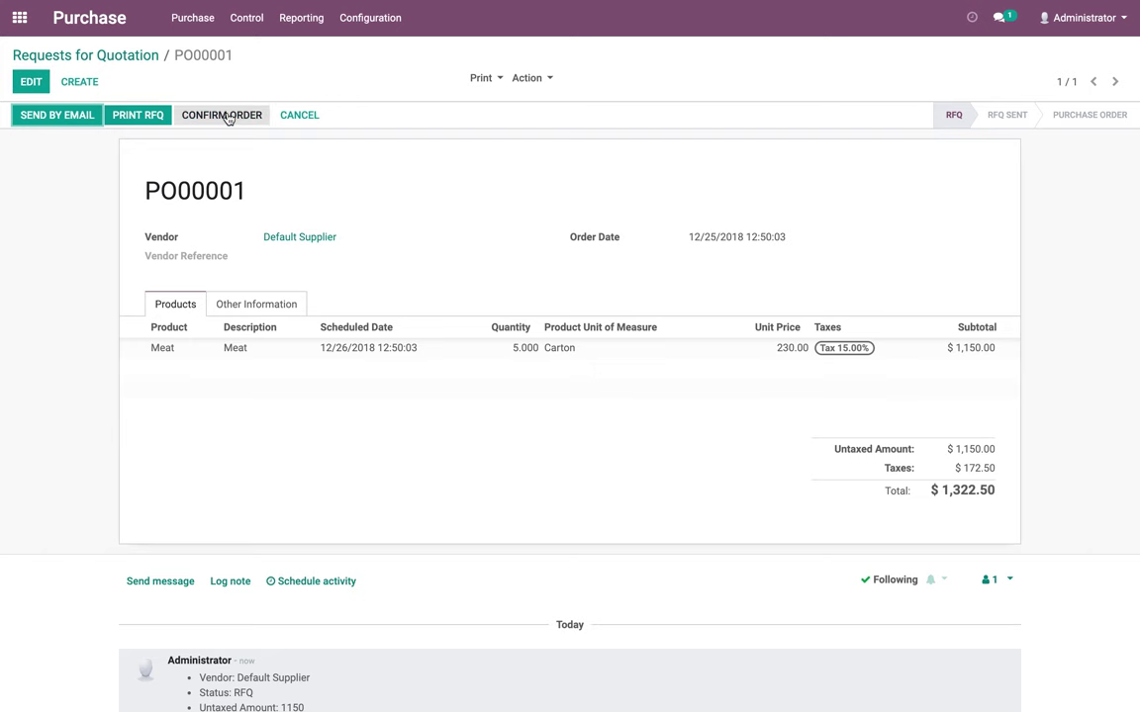
Confirm purchase order PO00001 and open its receipt WH/IN/00001 in the Inventory app.
left_click(226, 118)
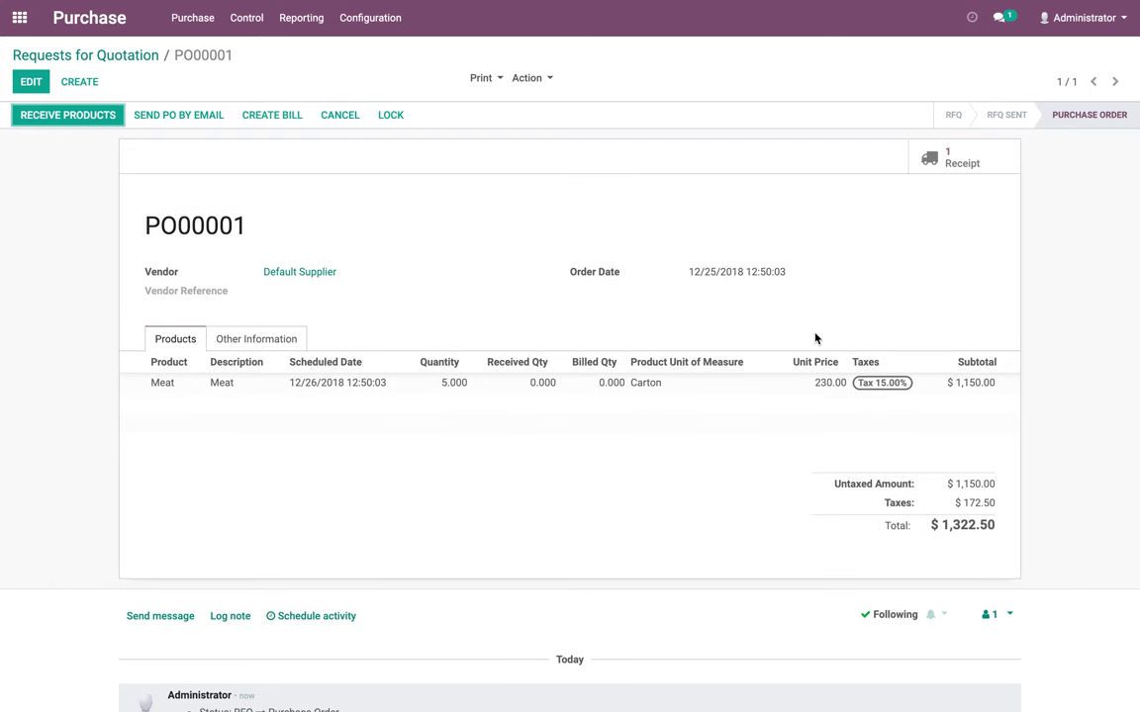
left_click(19, 28)
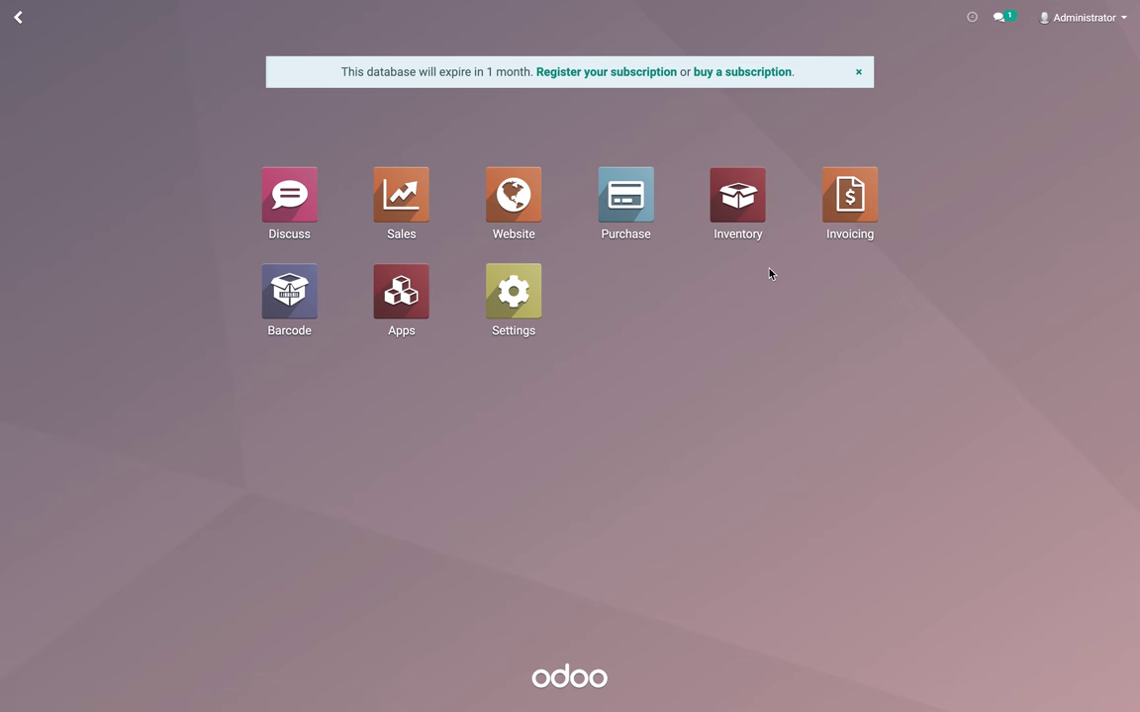
left_click(739, 226)
left_click(91, 181)
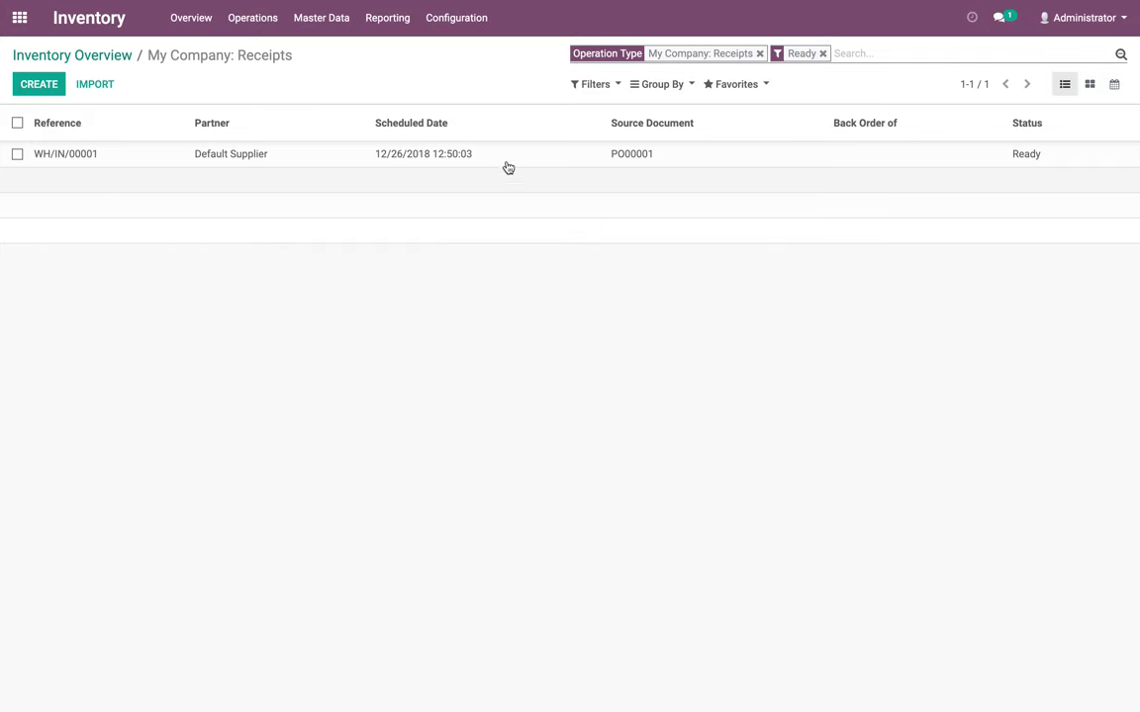
left_click(501, 160)
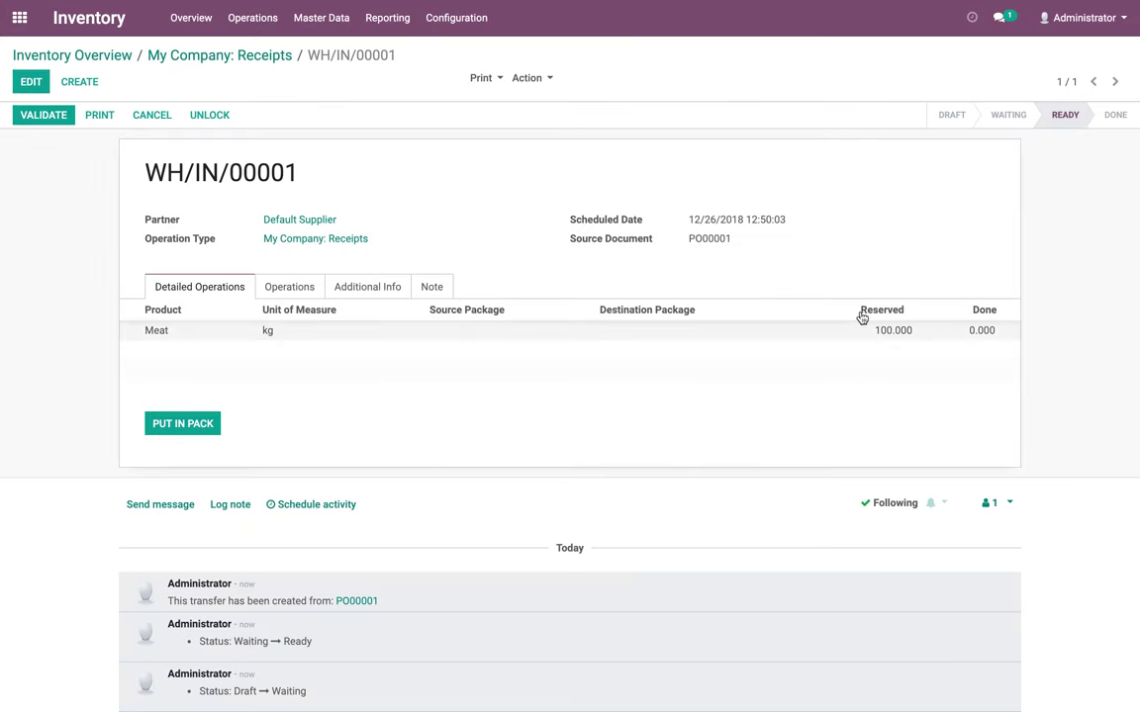
Set the receipt's Meat line to 19.5 kg done and put that quantity in a pack.
left_click(31, 86)
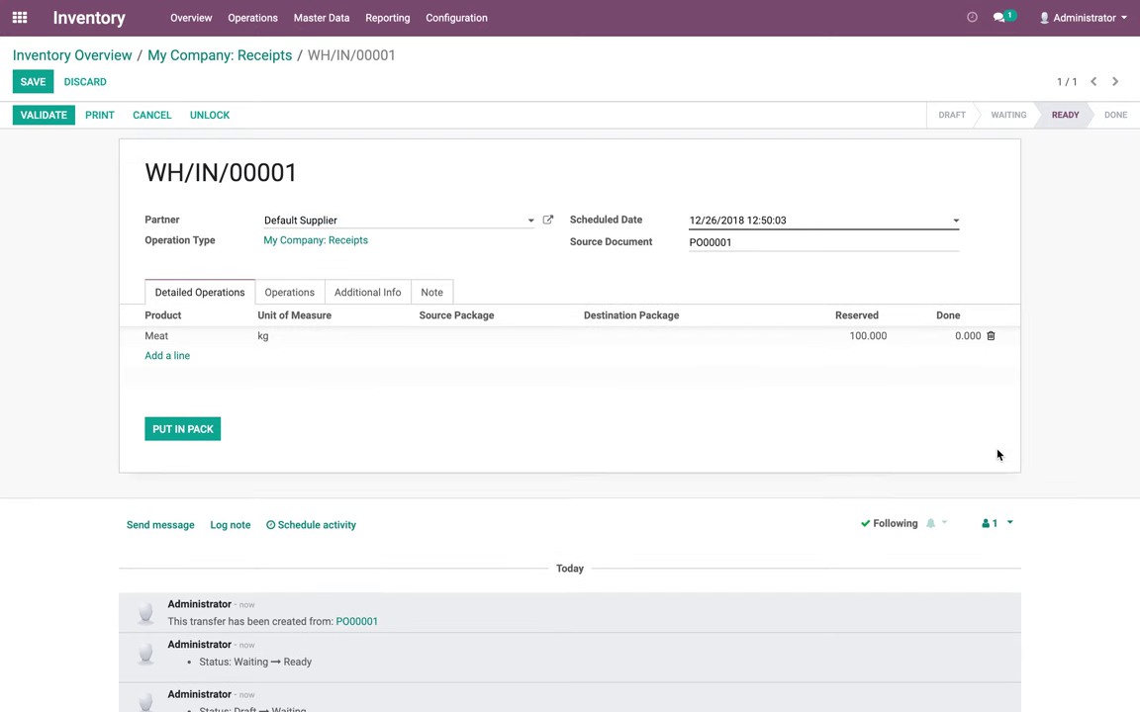
left_click(964, 347)
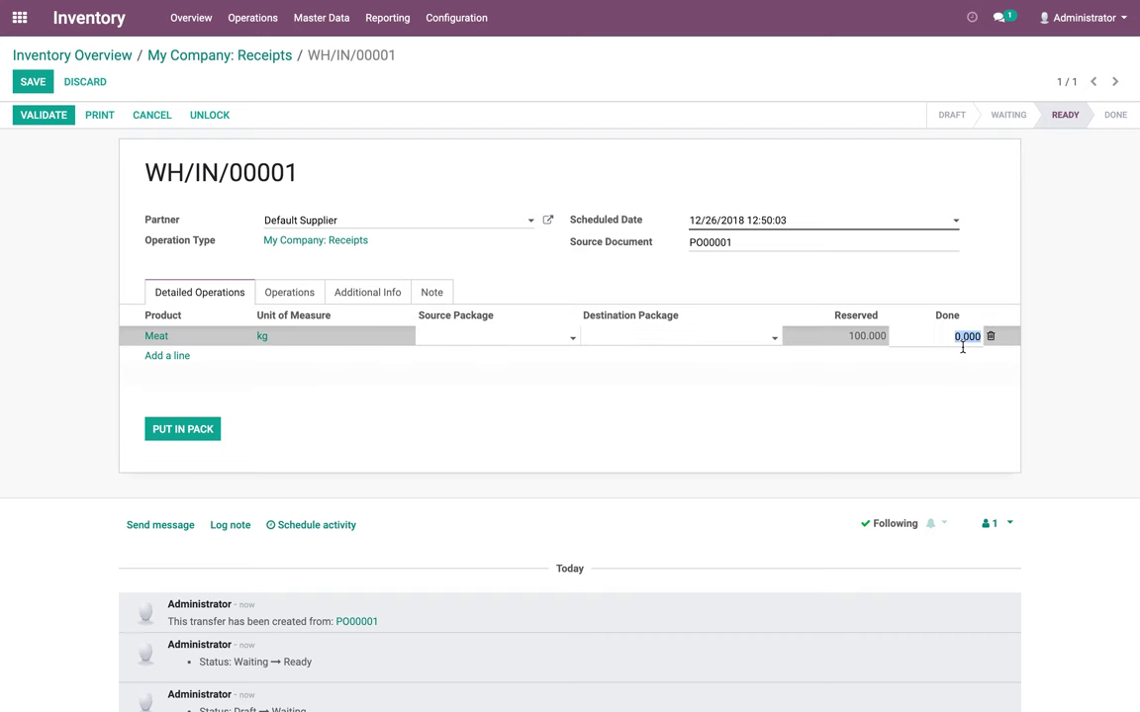
type("19.5")
key("Return")
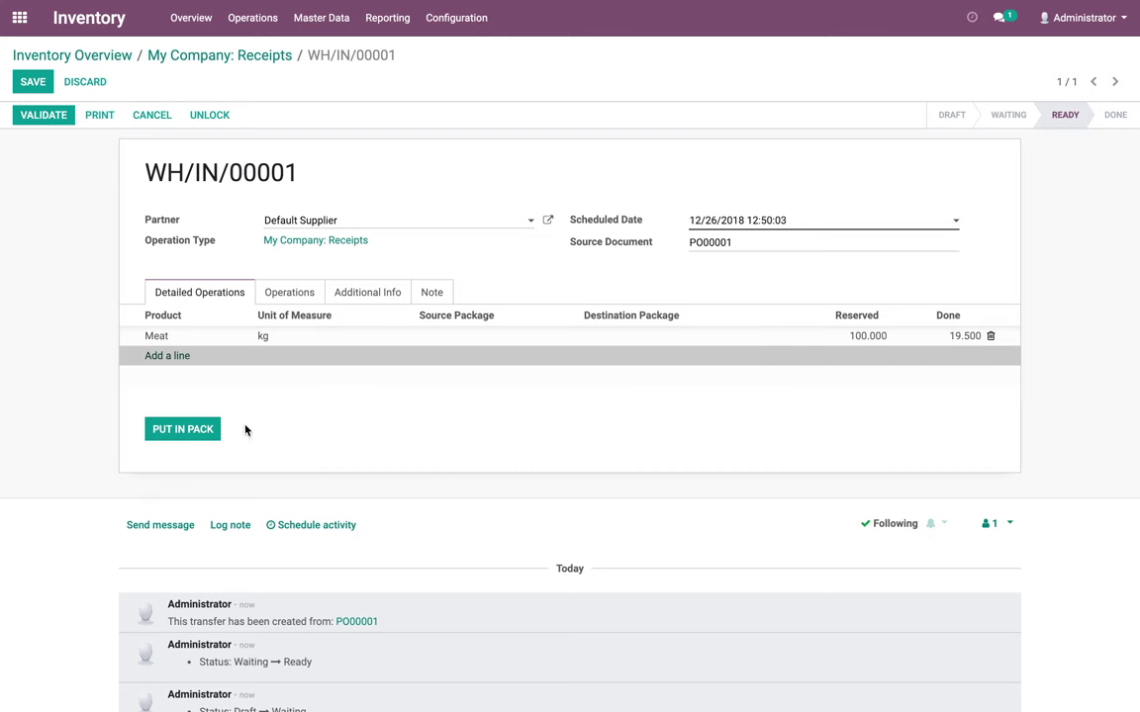
left_click(183, 428)
Set 18.50 kg done on the unpacked Meat line and put it in a second pack.
left_click(966, 371)
type("18")
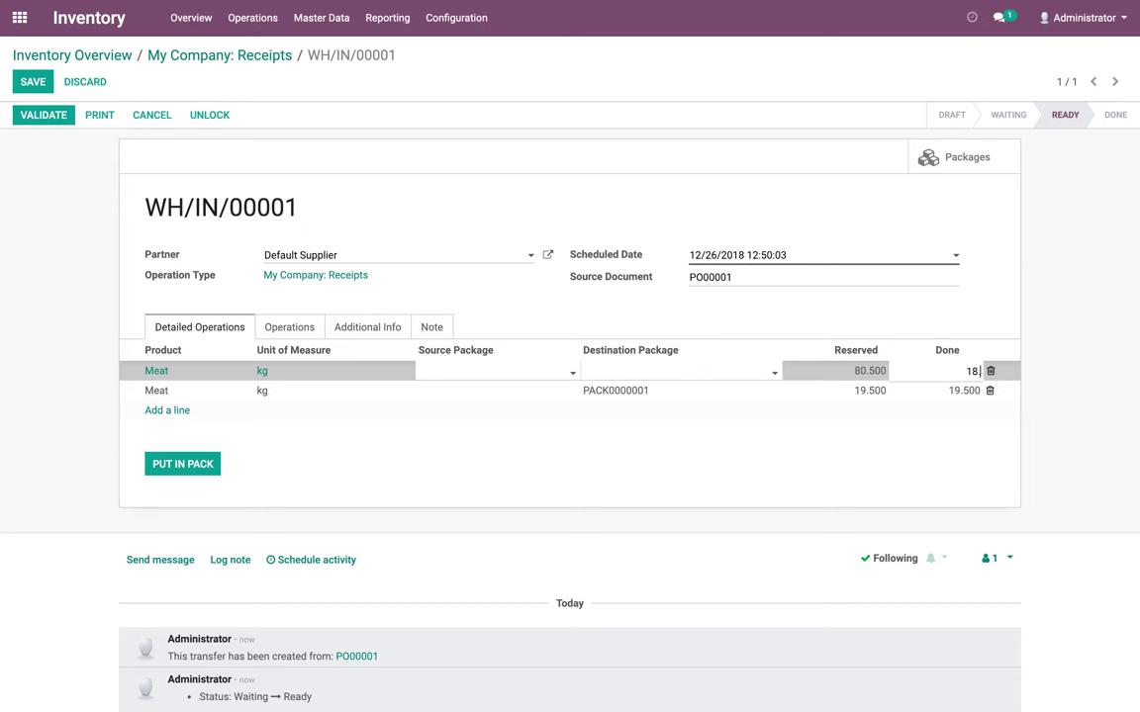
type(".50")
left_click(183, 464)
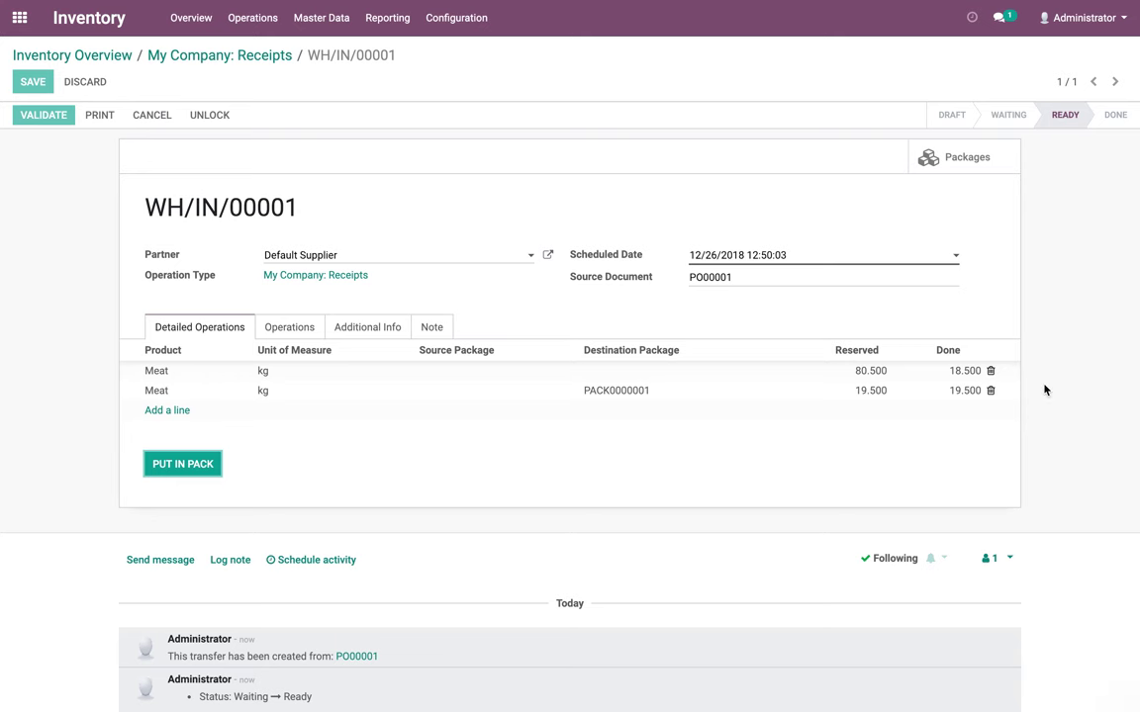
Set 19 kg done on the unpacked Meat line and put it in a third pack.
left_click(968, 373)
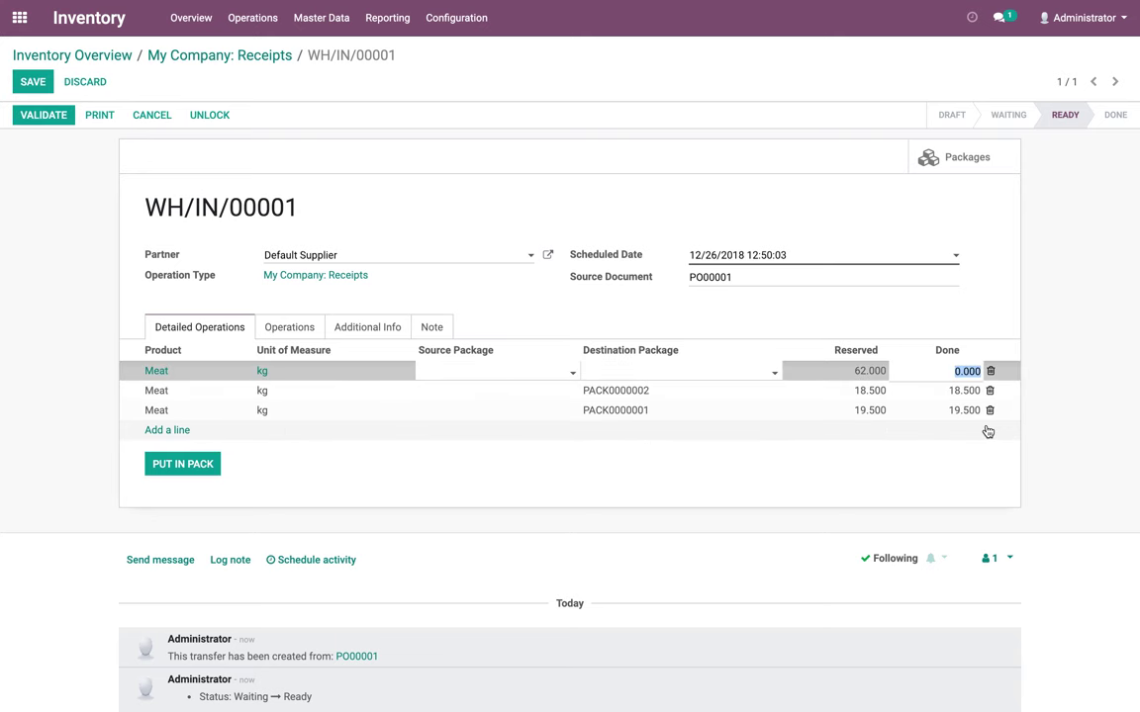
type("19")
left_click(160, 465)
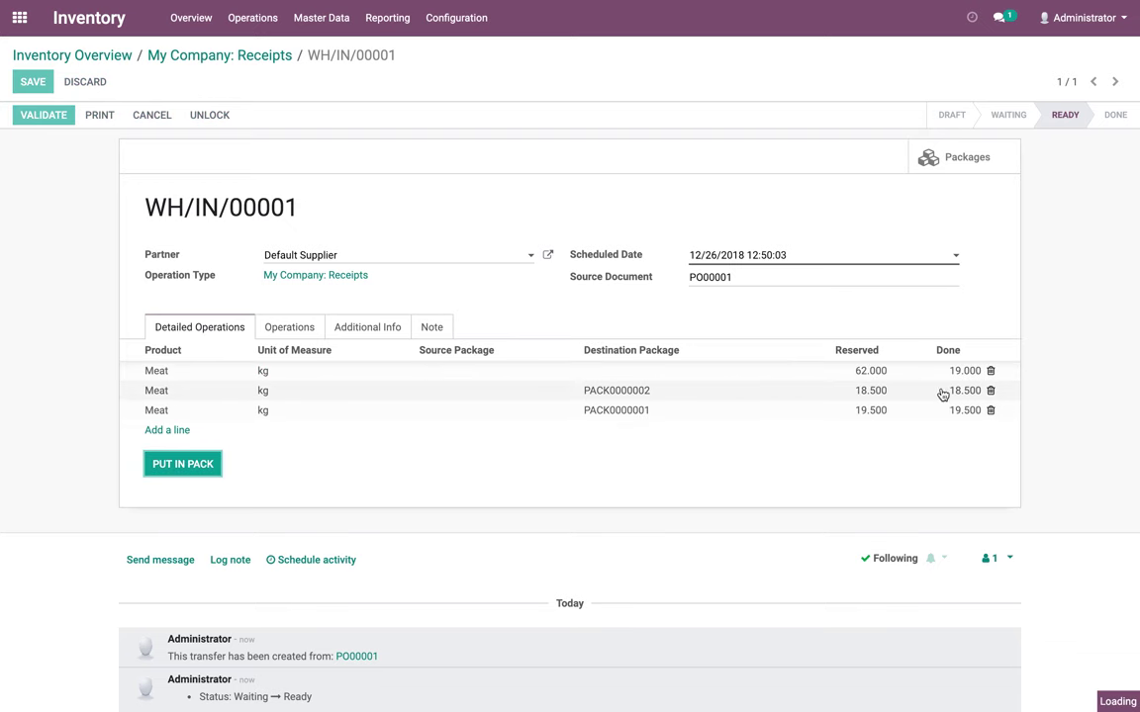
Set 20.5 kg done on the unpacked Meat line and put it in a fourth pack.
left_click(965, 373)
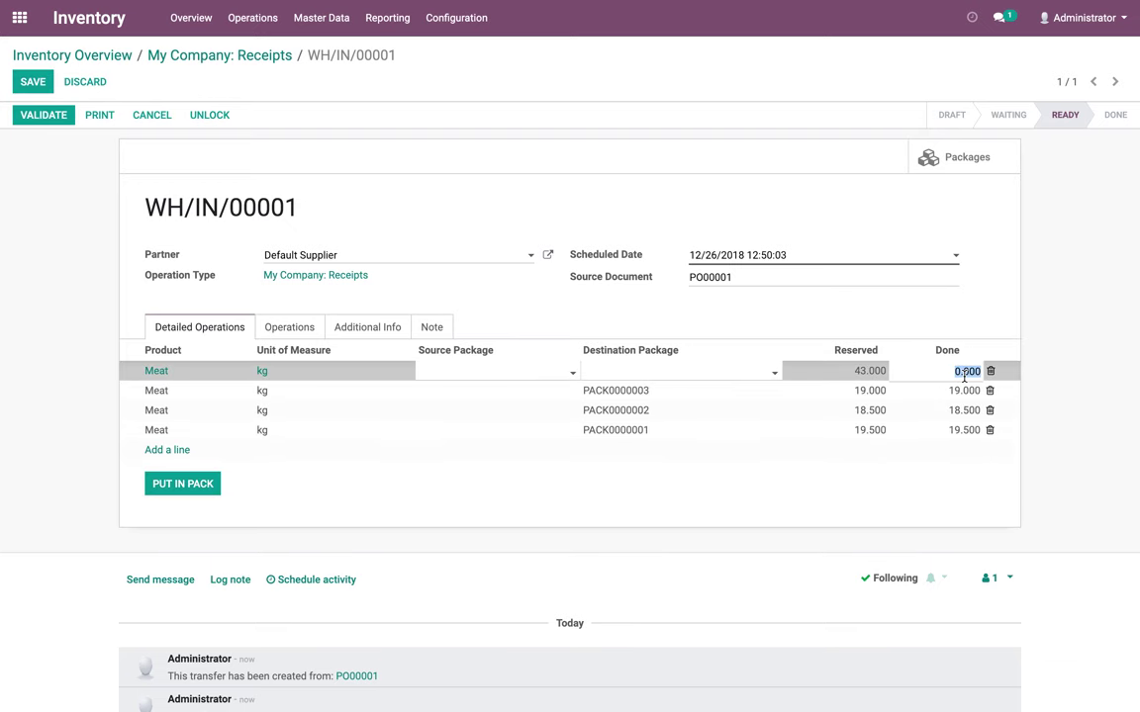
type("20.5")
left_click(356, 494)
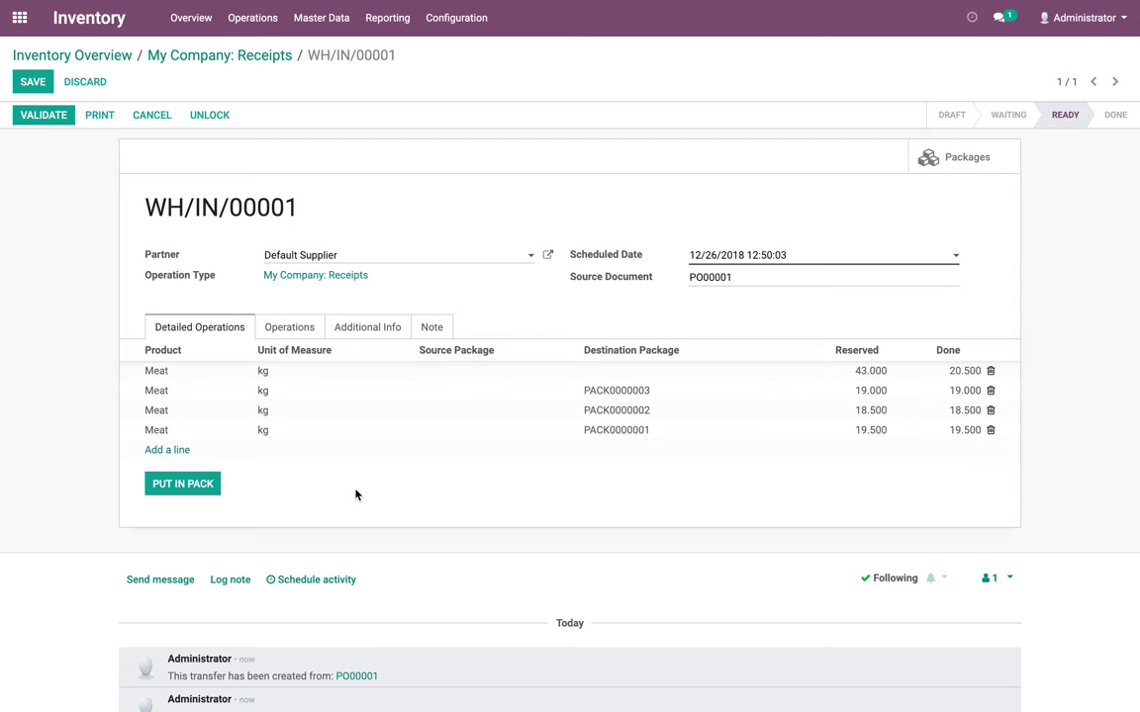
left_click(216, 485)
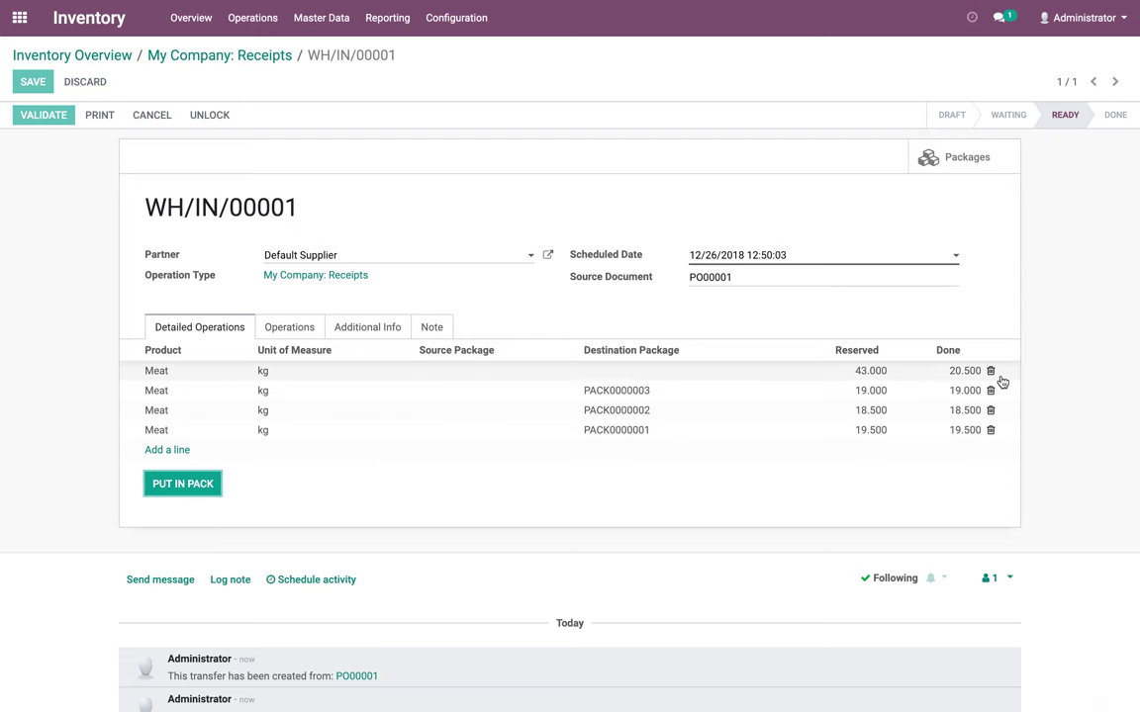
Put 18.5 kg of the unpacked Meat in a fifth pack and validate the receipt without a backorder.
left_click(964, 372)
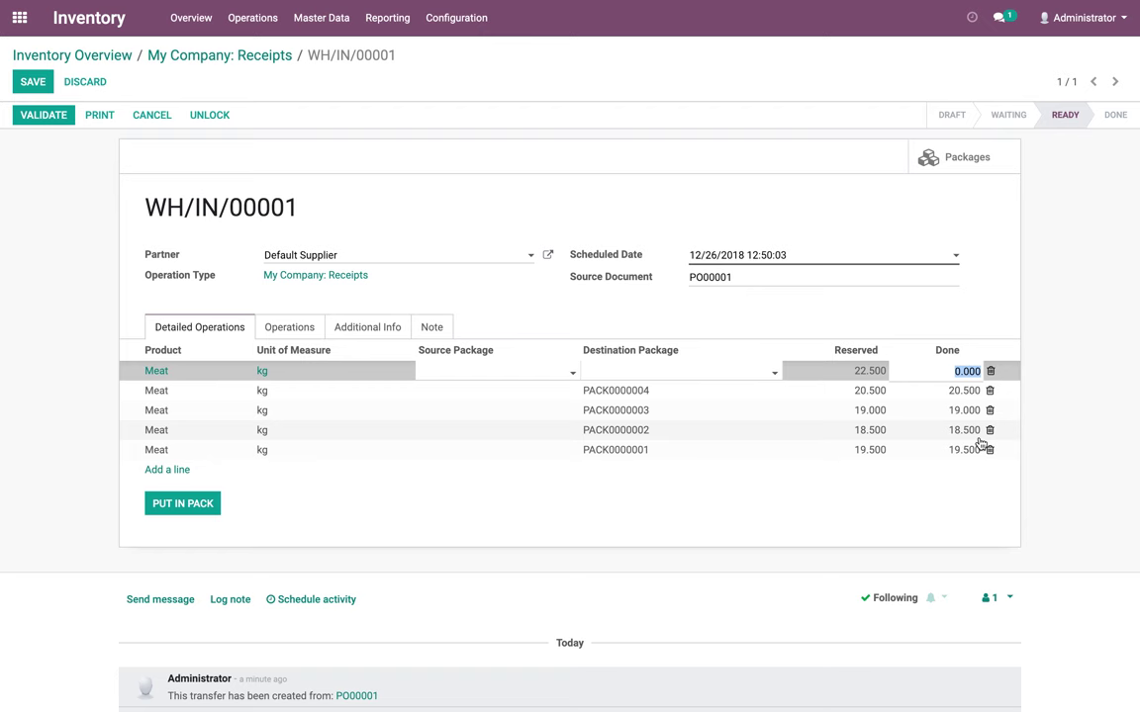
type("2")
left_click(956, 512)
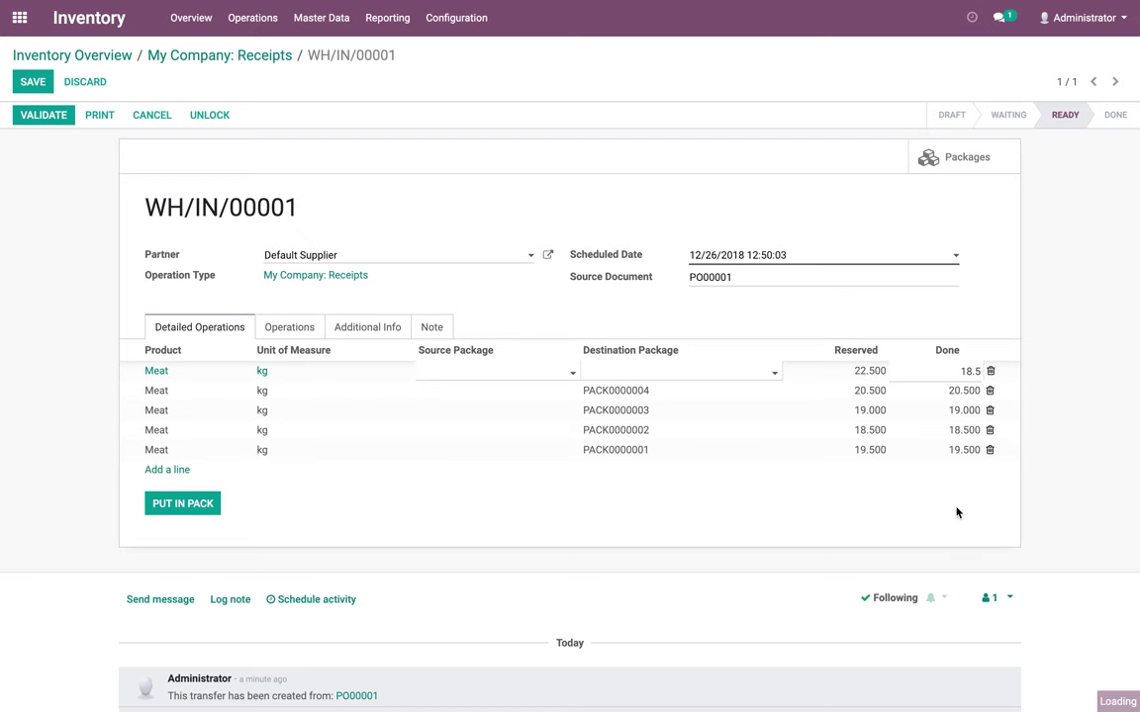
left_click(182, 514)
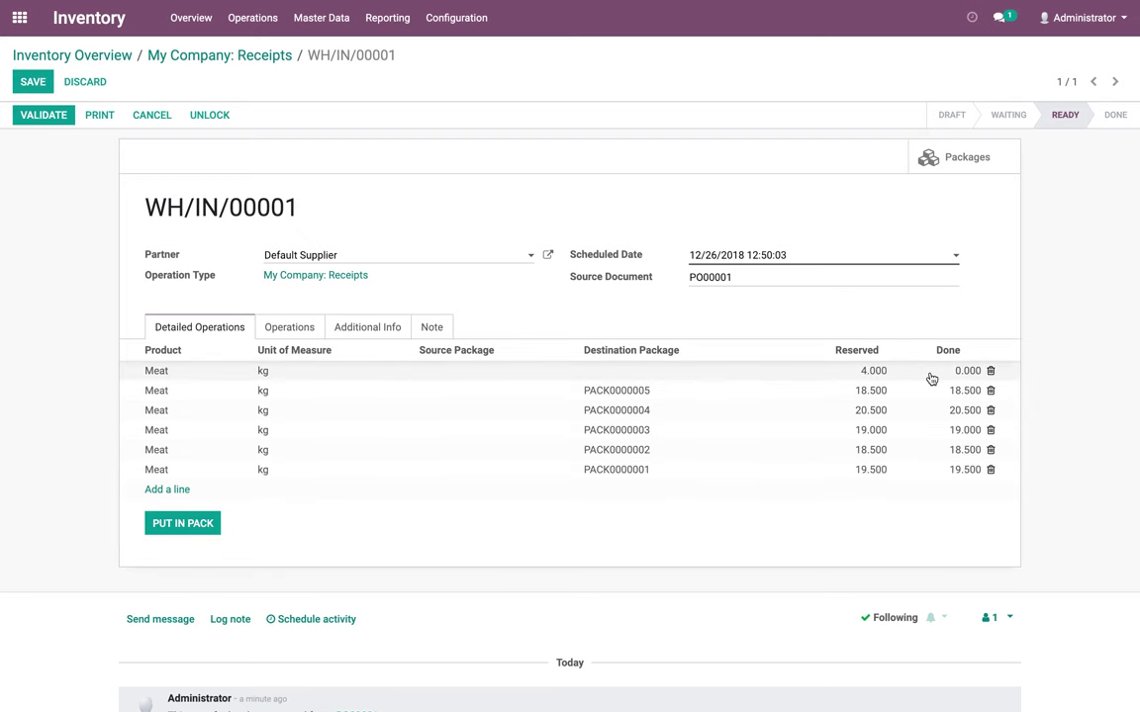
left_click(37, 116)
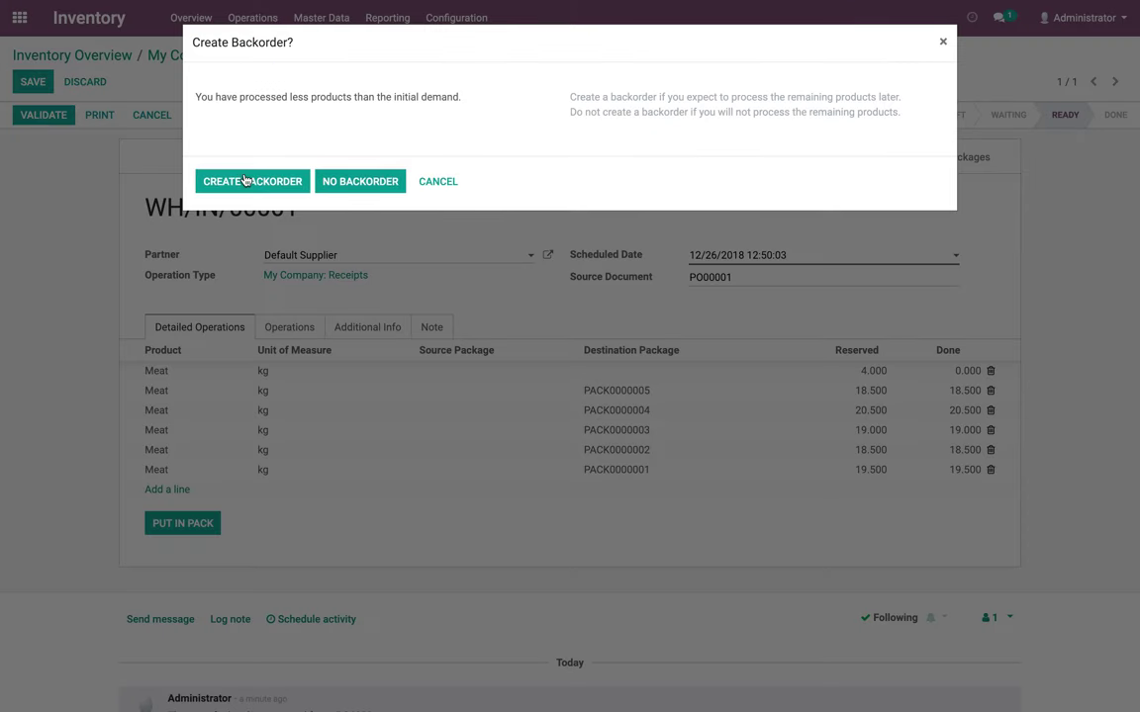
left_click(370, 184)
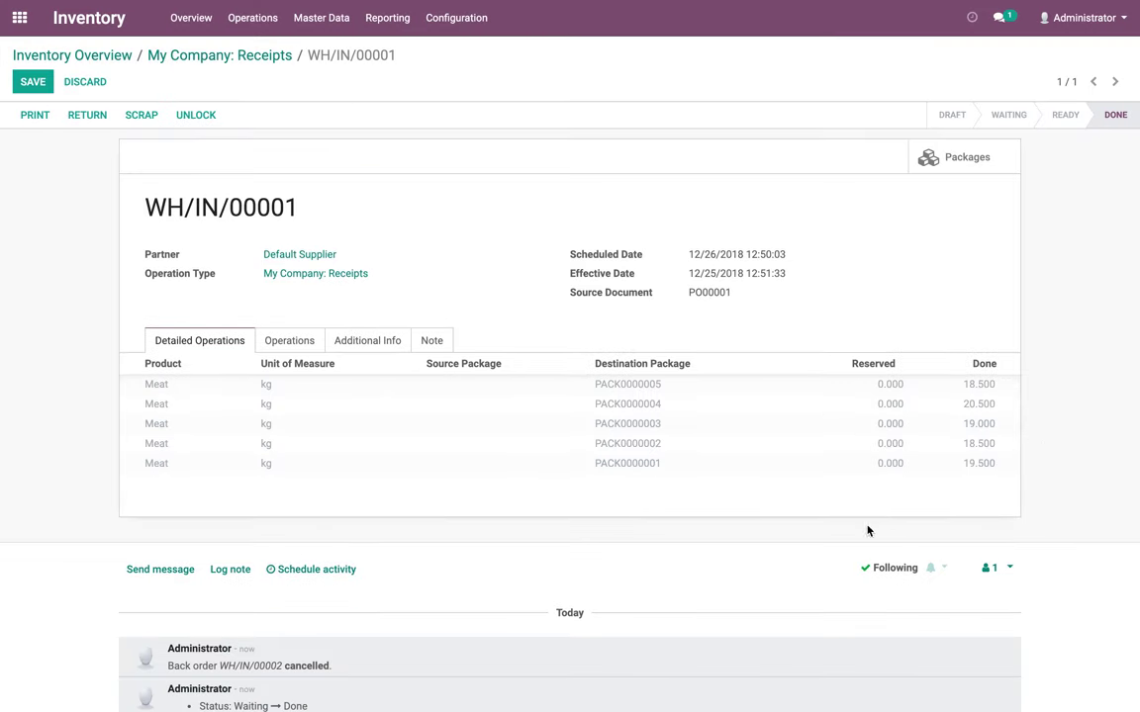
Log the note "Ordered 100 KG (5 Carton) but received 5 Carton 96KG, I have created a packs as per what is received in warehouse" on the receipt.
scroll(850, 530, "down", 2)
left_click(227, 474)
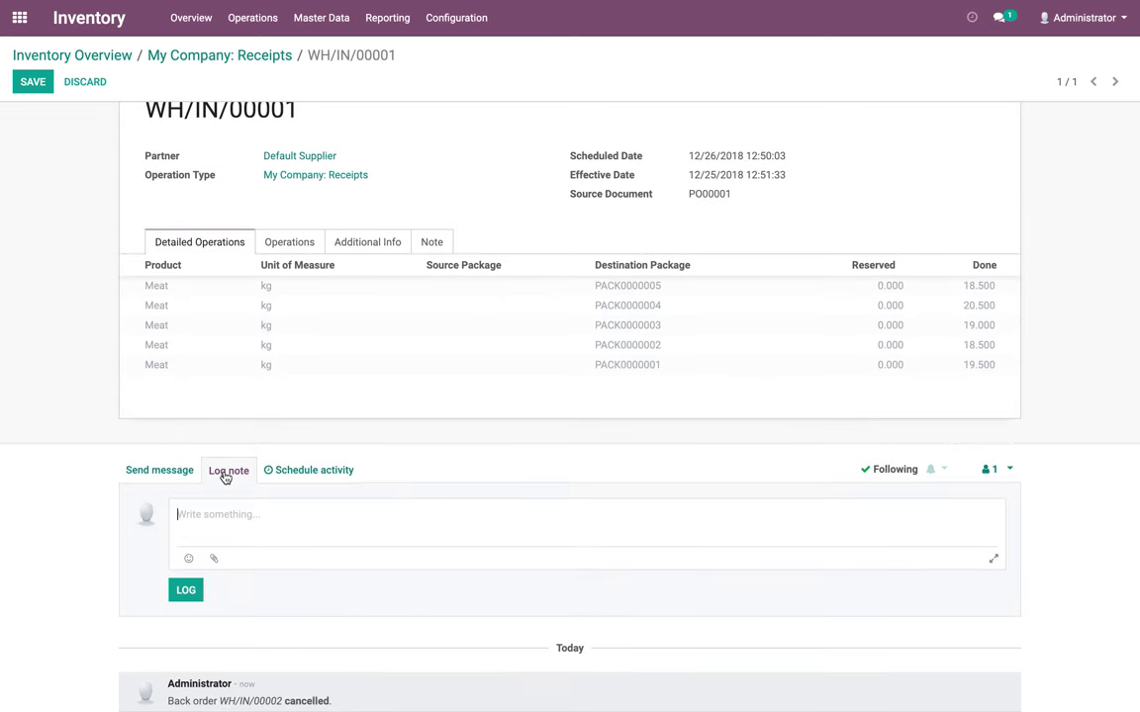
type("Or")
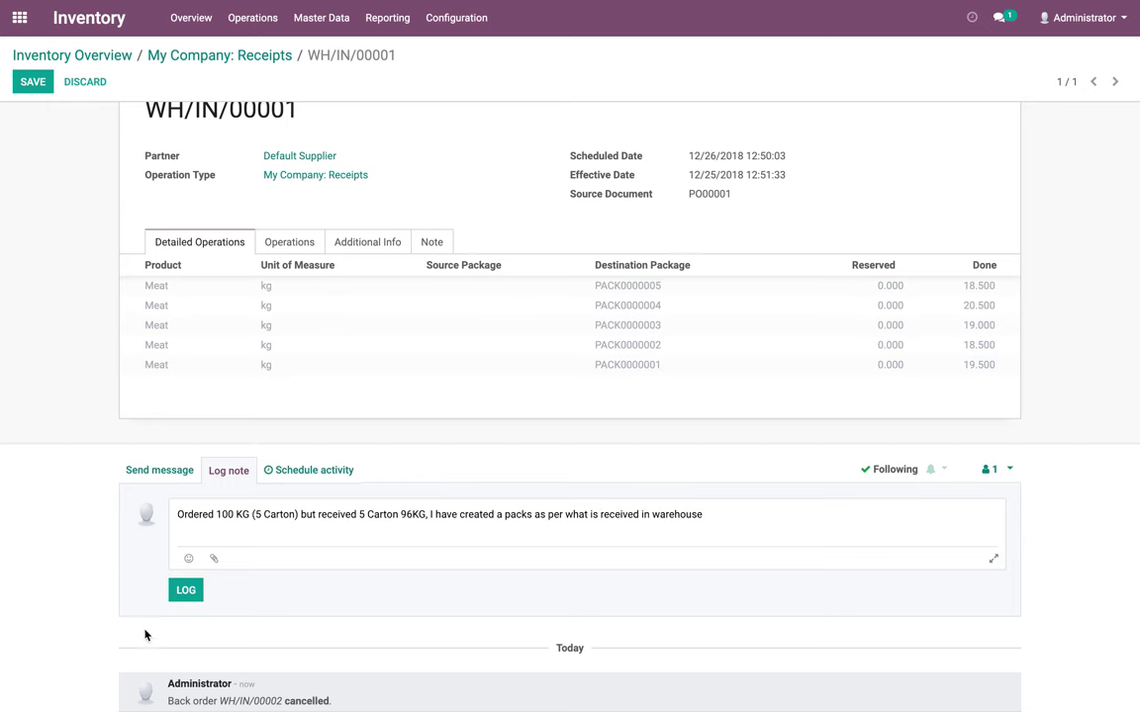
left_click(185, 589)
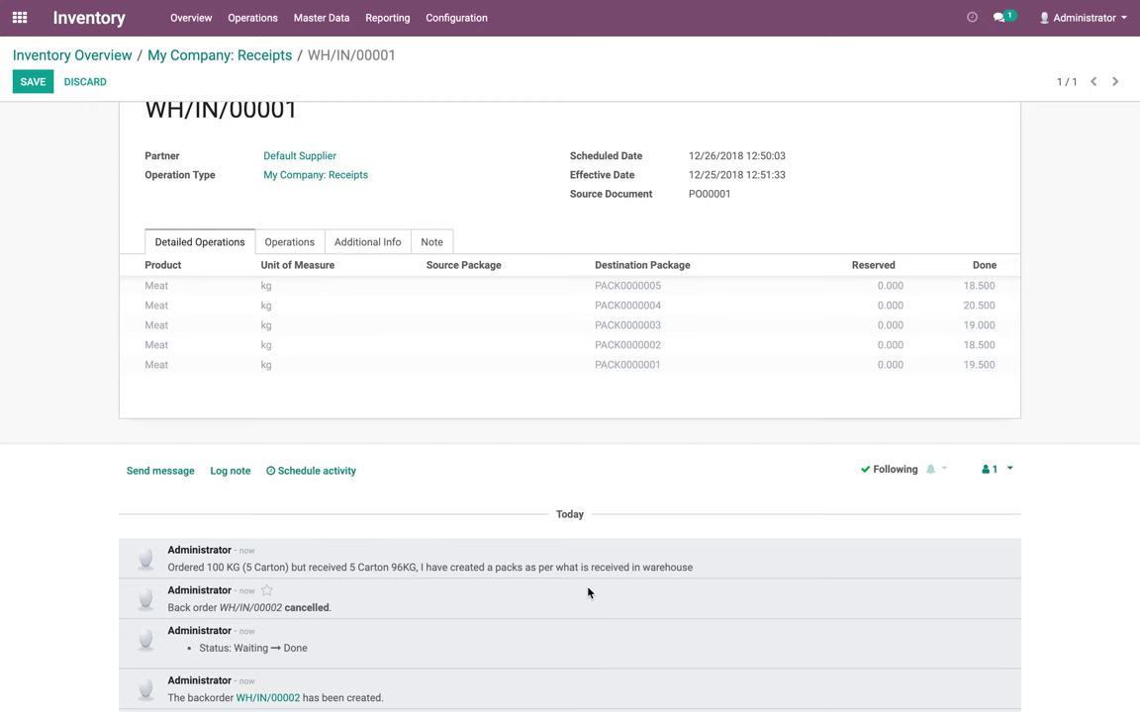
Open the inventory report and expand Meat and its WH/Stock location to review the on-hand quantity per package.
scroll(588, 592, "up", 2)
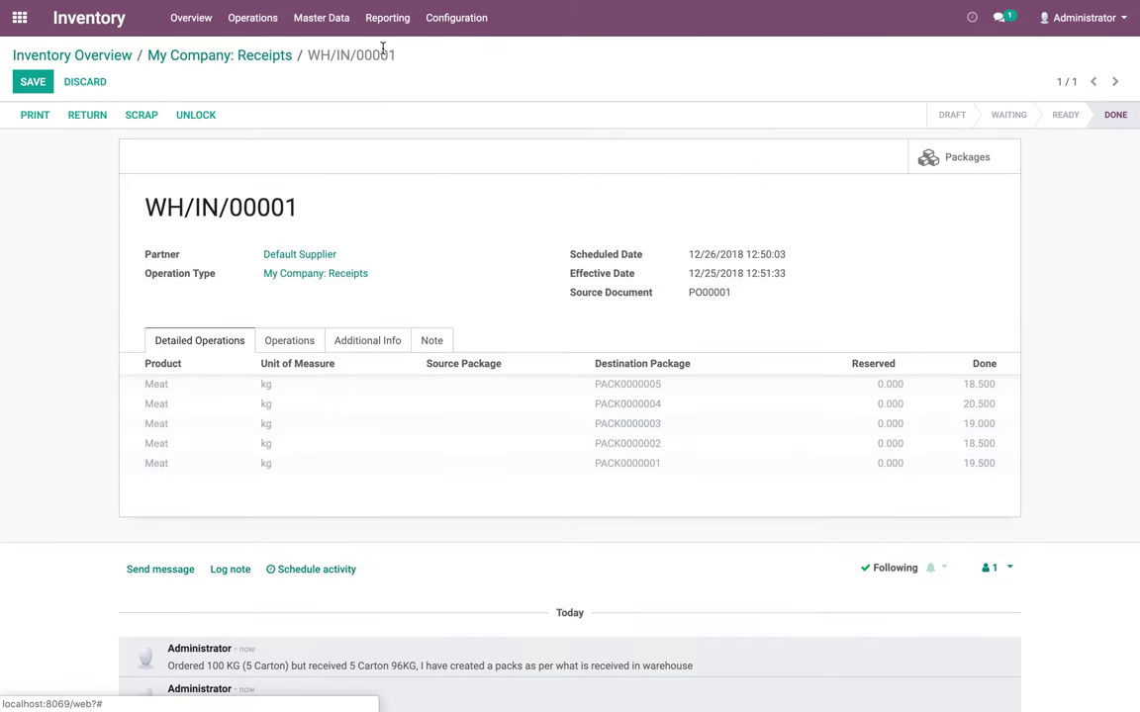
left_click(387, 18)
left_click(387, 71)
left_click(324, 209)
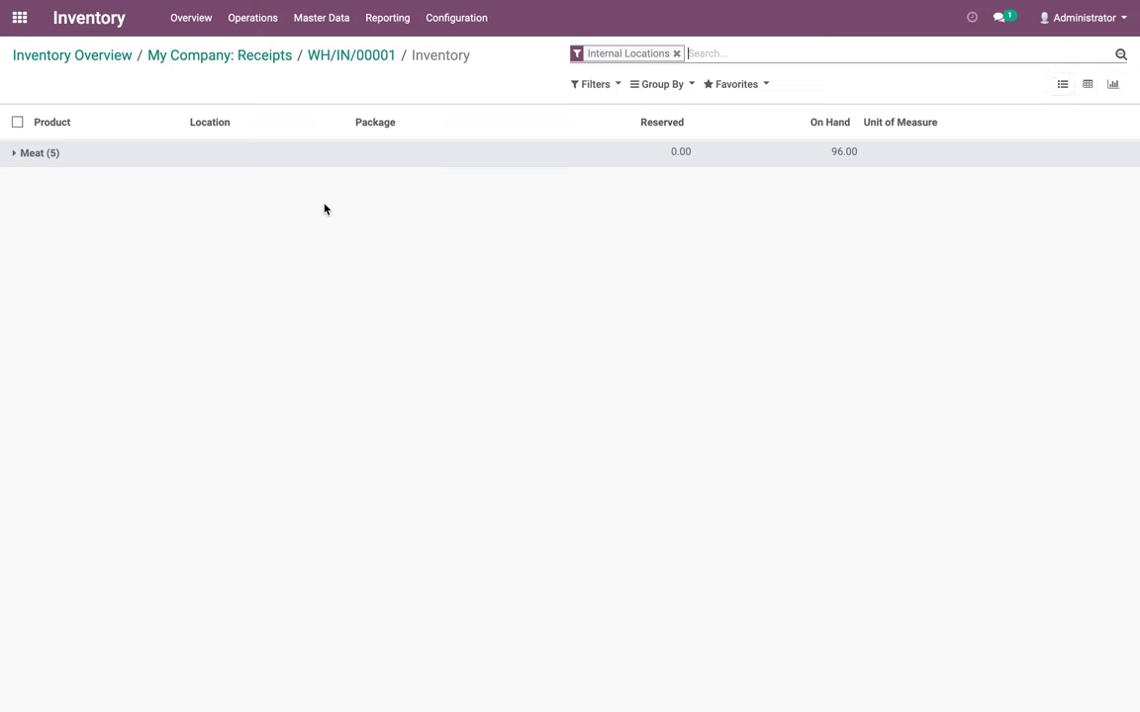
left_click(852, 158)
left_click(855, 179)
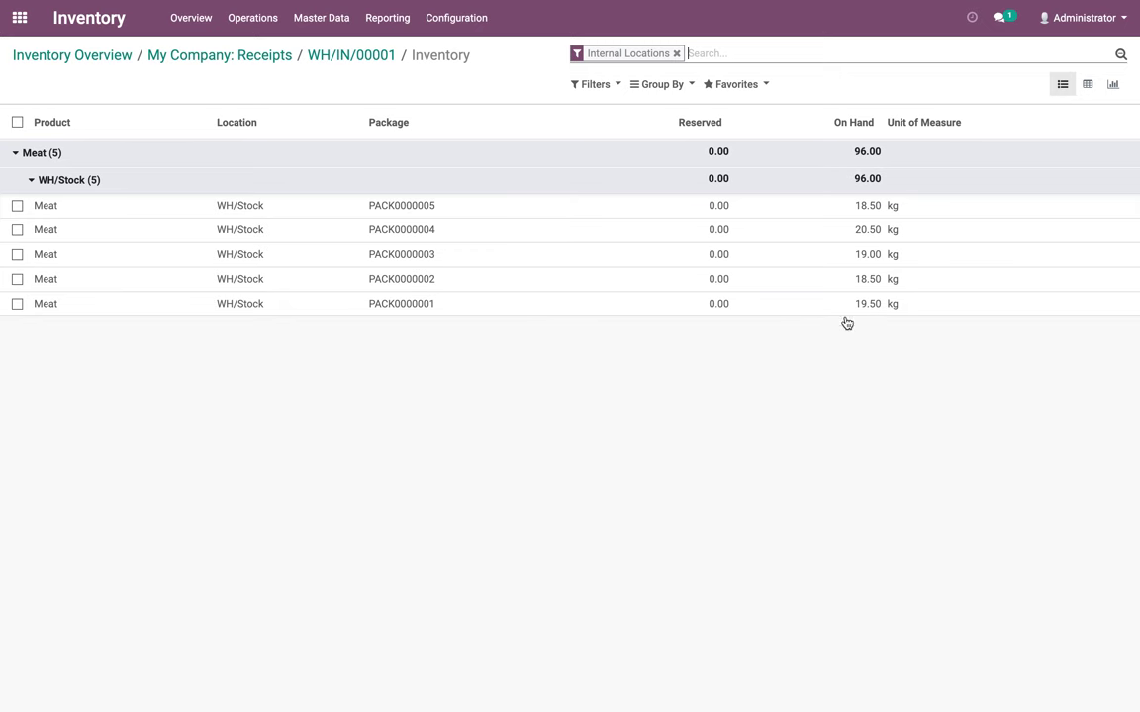
Open purchase order PO00001 in the Purchase app and create its vendor bill.
left_click(18, 22)
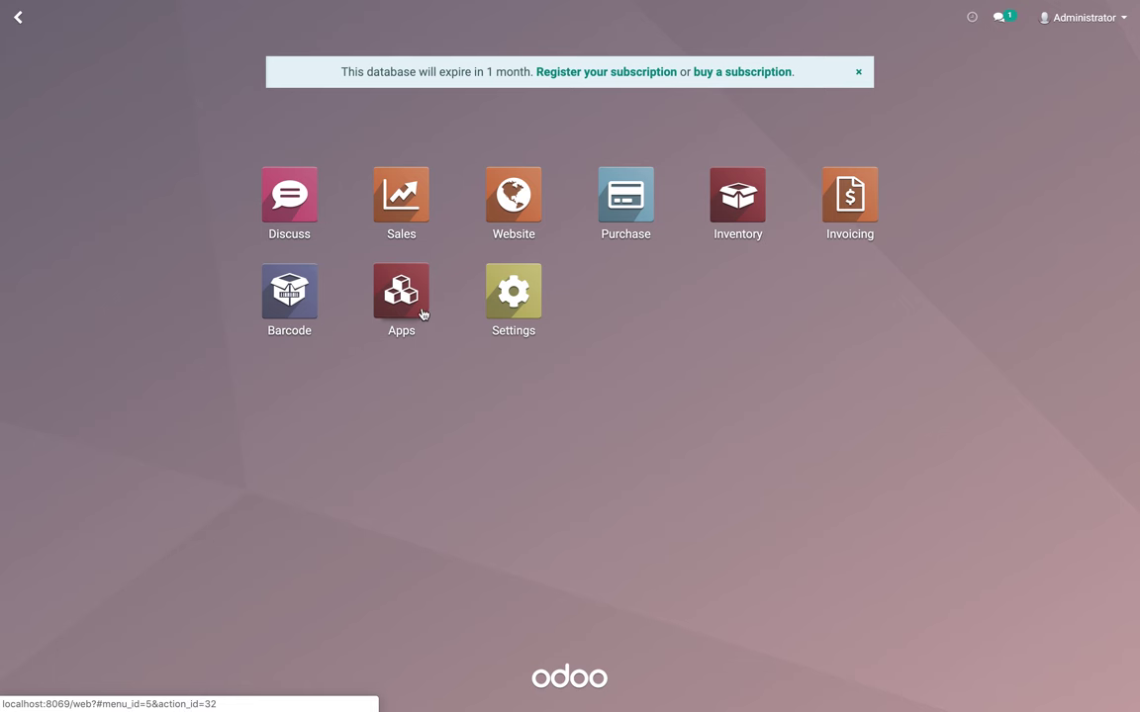
left_click(657, 202)
left_click(448, 161)
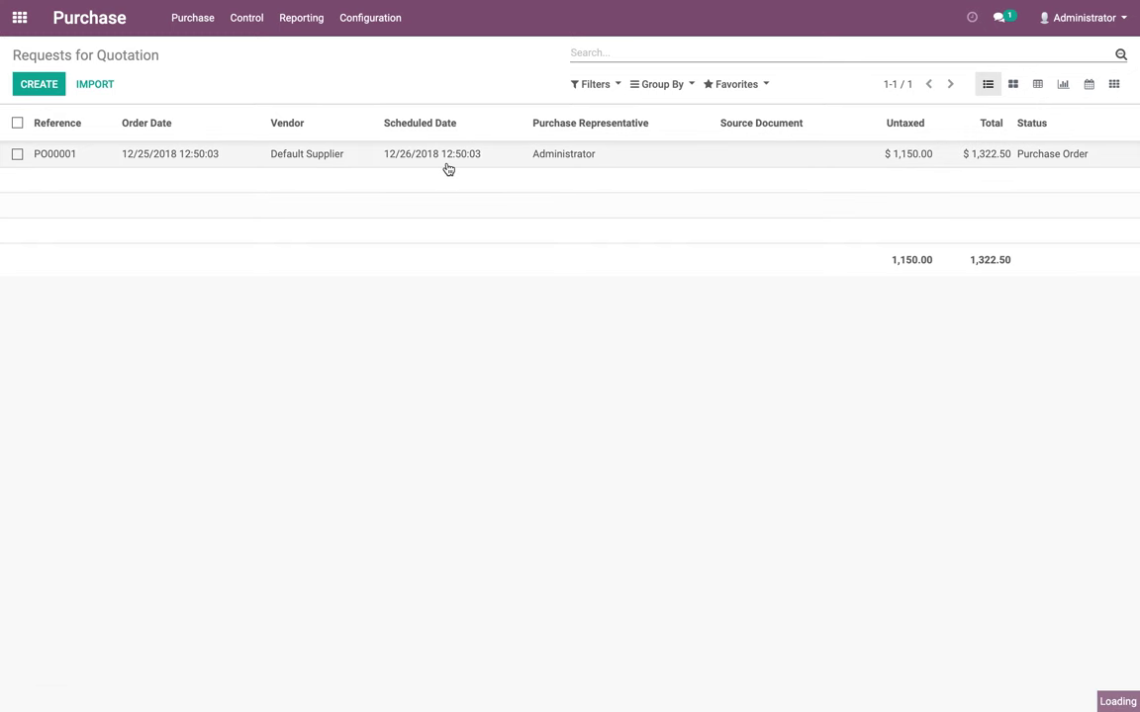
left_click(52, 121)
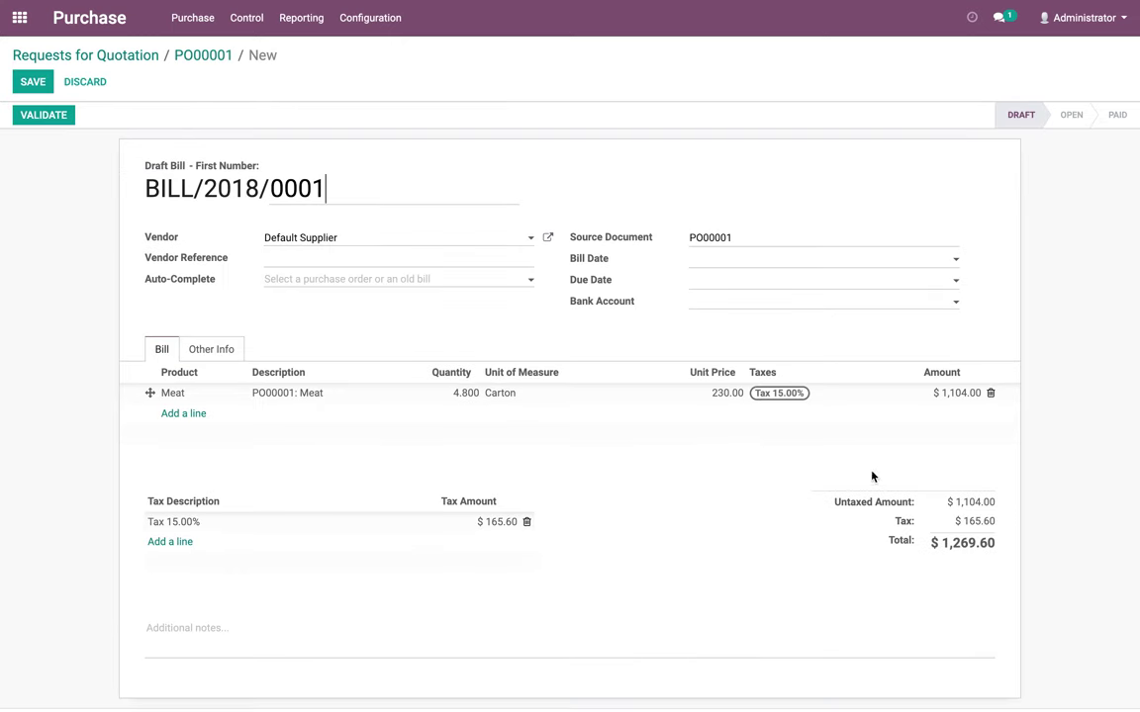
Add the note "bill for 96 kg instead of 100kg" to the vendor bill and validate it.
left_click(325, 623)
type("bill for 96 kg instead of 100kg")
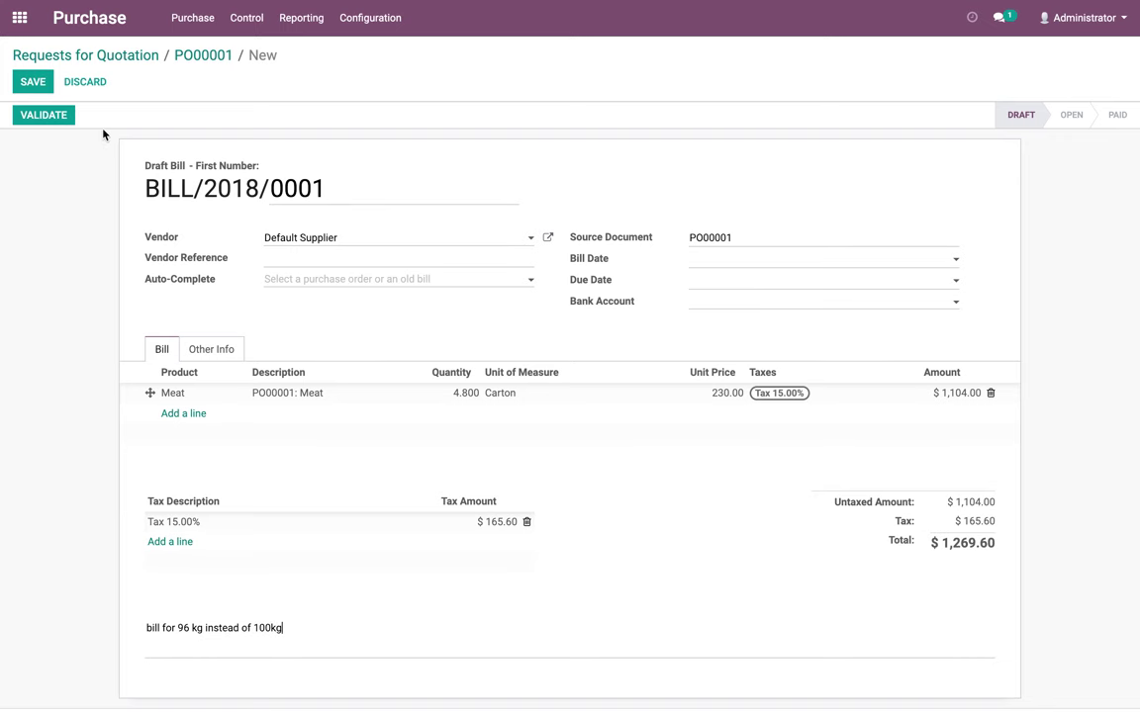
left_click(40, 117)
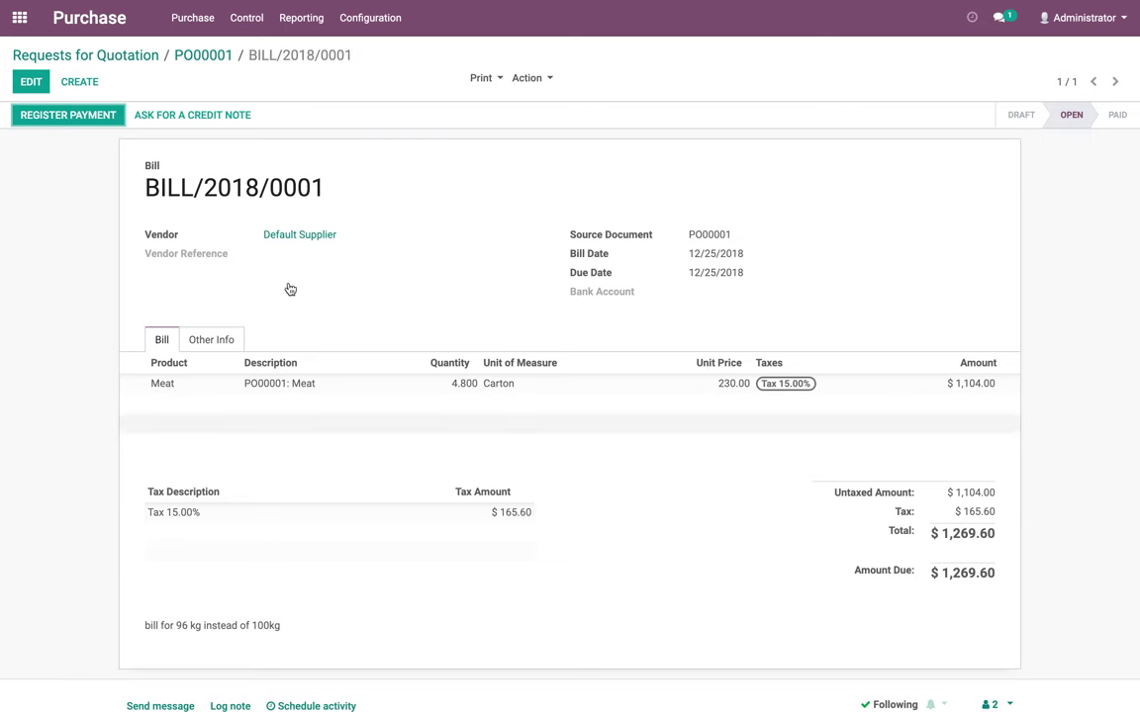
Leave the vendor bill and start a new quotation in the Sales app.
left_click(197, 56)
left_click(128, 56)
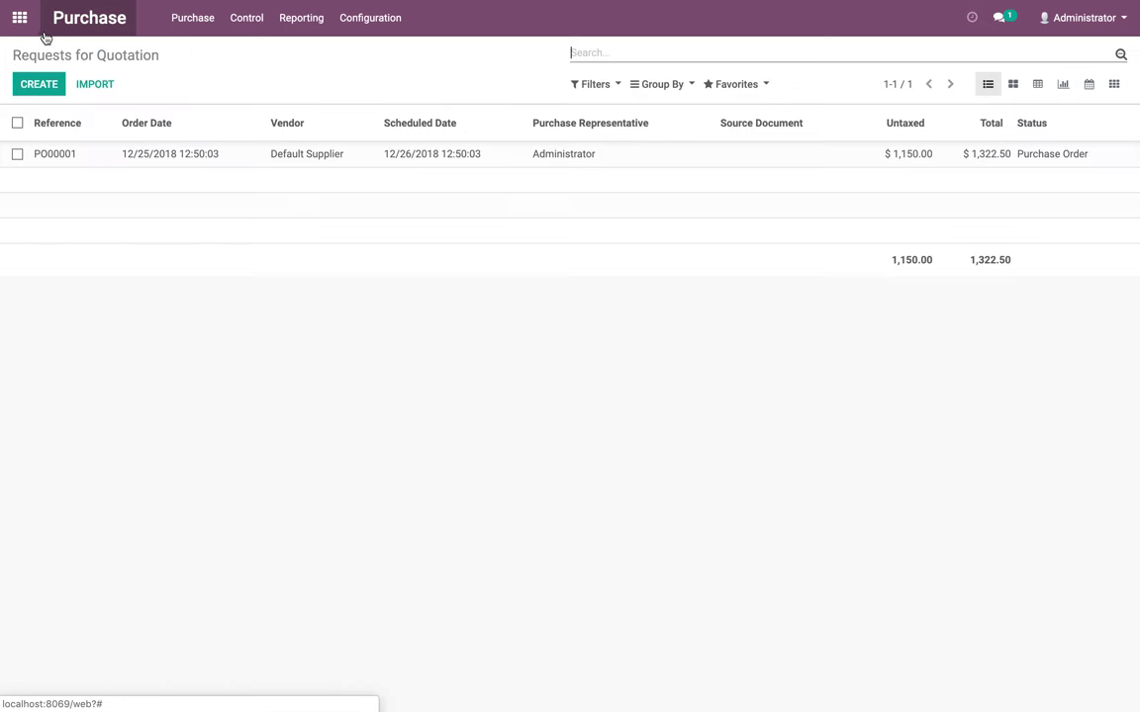
left_click(23, 20)
left_click(386, 213)
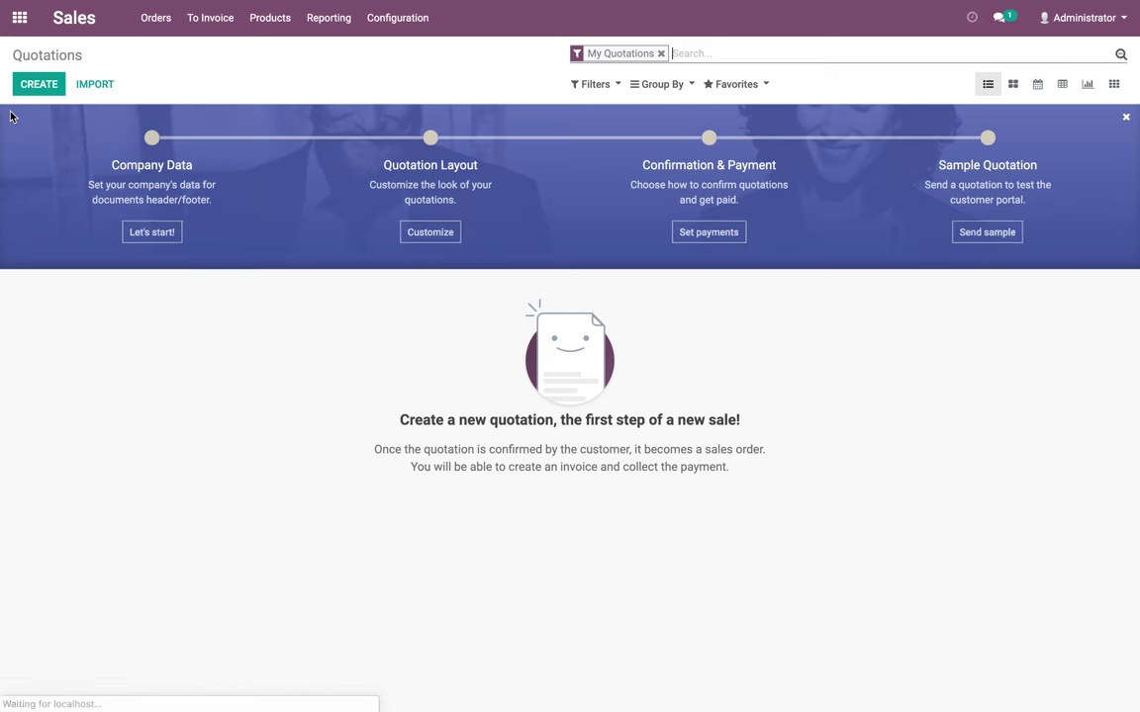
left_click(36, 89)
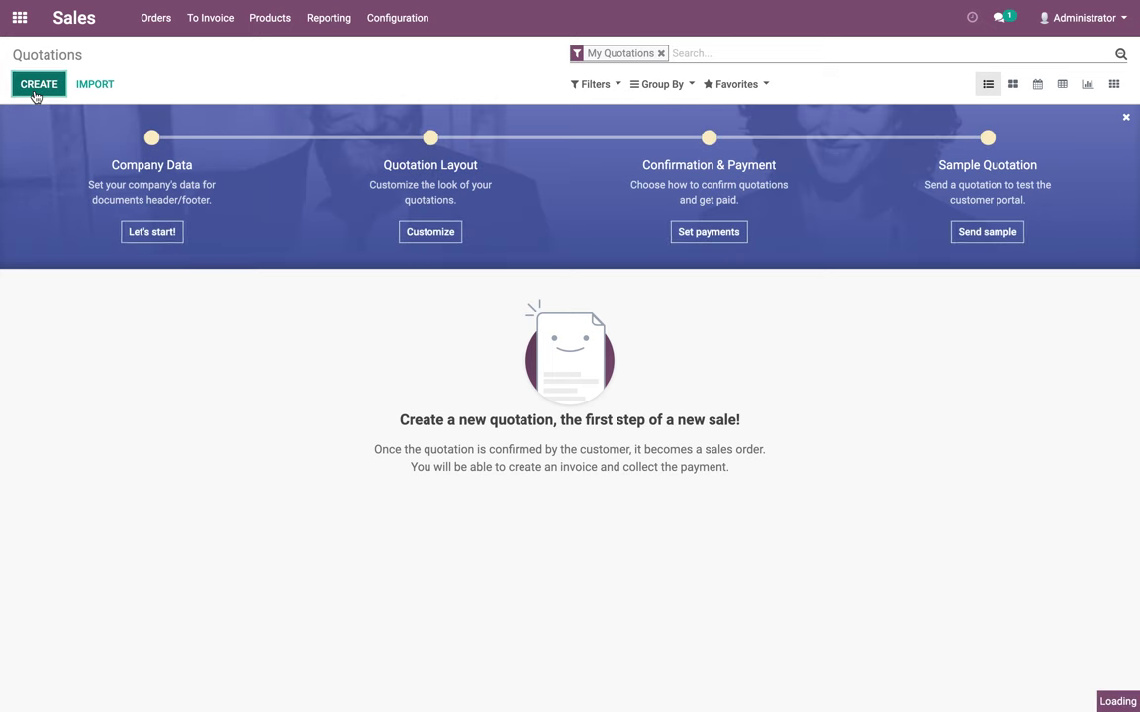
Create "Retail Customer" as a new customer and assign it to the quotation.
left_click(310, 230)
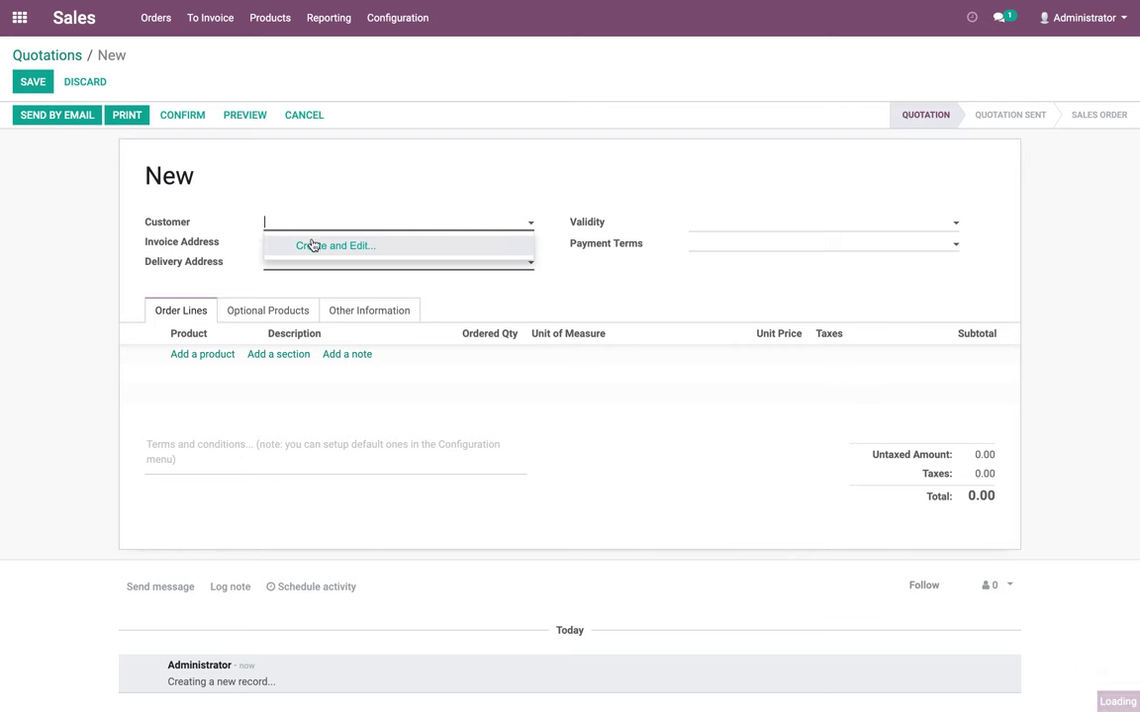
key("Escape")
type("Retai")
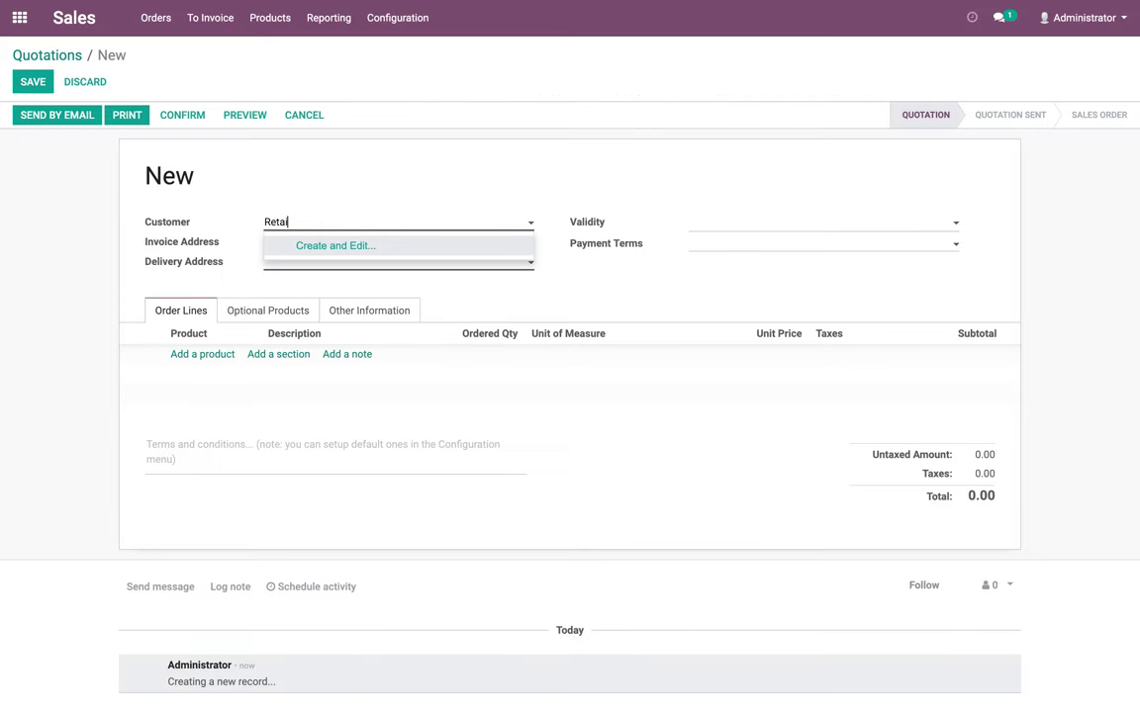
type("l Customer")
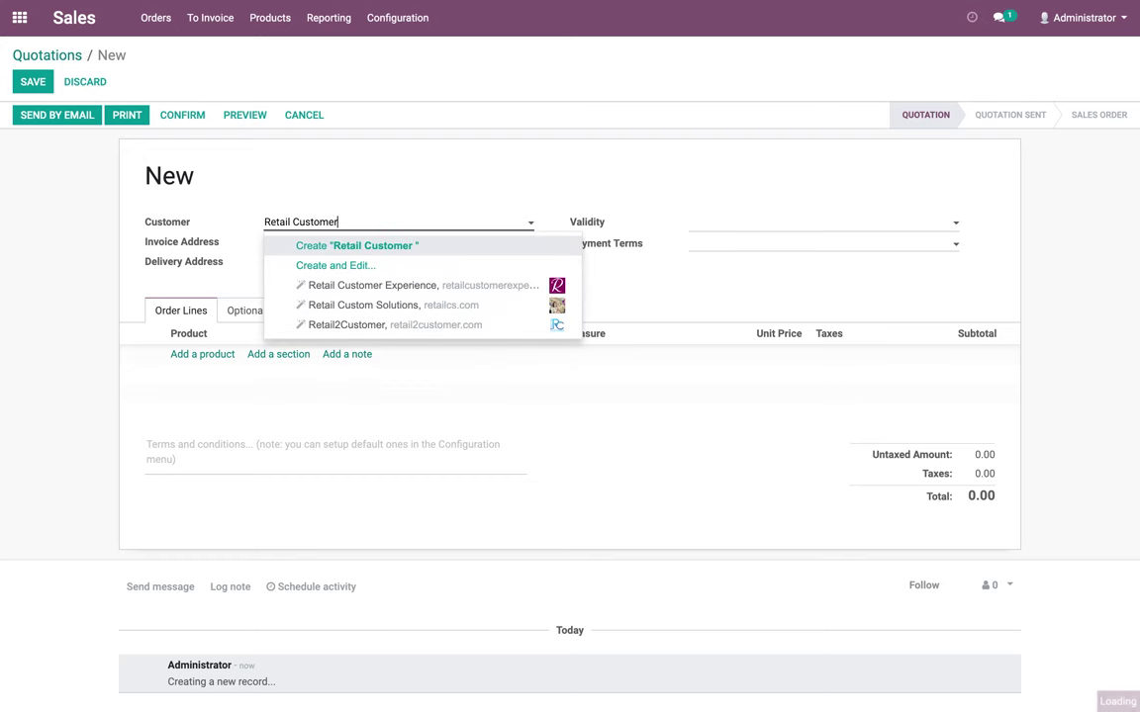
key("Escape")
Add an order line for 1 Carton of Meat, and save and confirm the quotation.
left_click(188, 356)
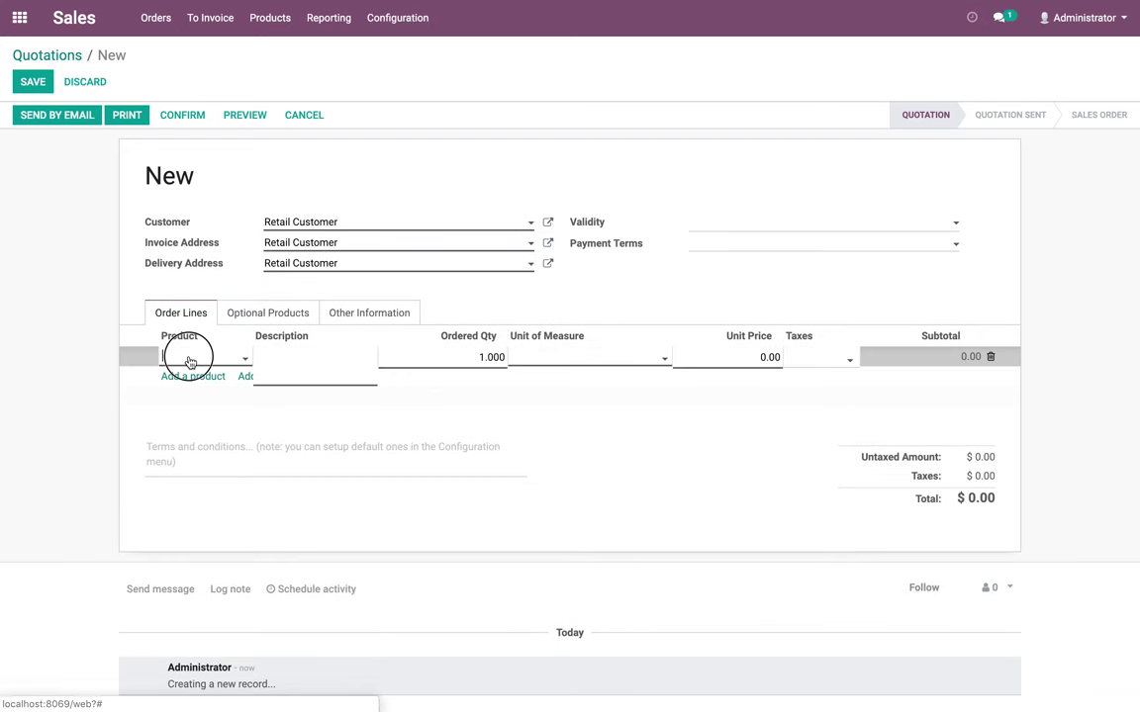
left_click(188, 381)
key("Tab")
key("Tab")
key("Tab")
type("C")
key("Return")
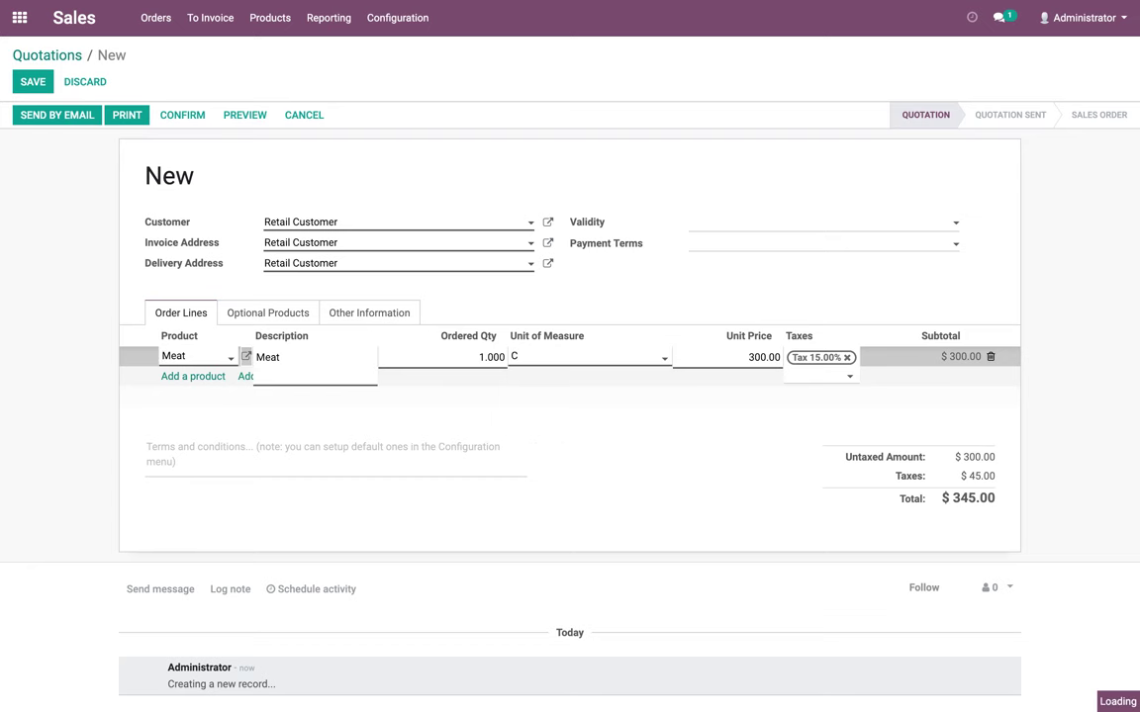
left_click(737, 453)
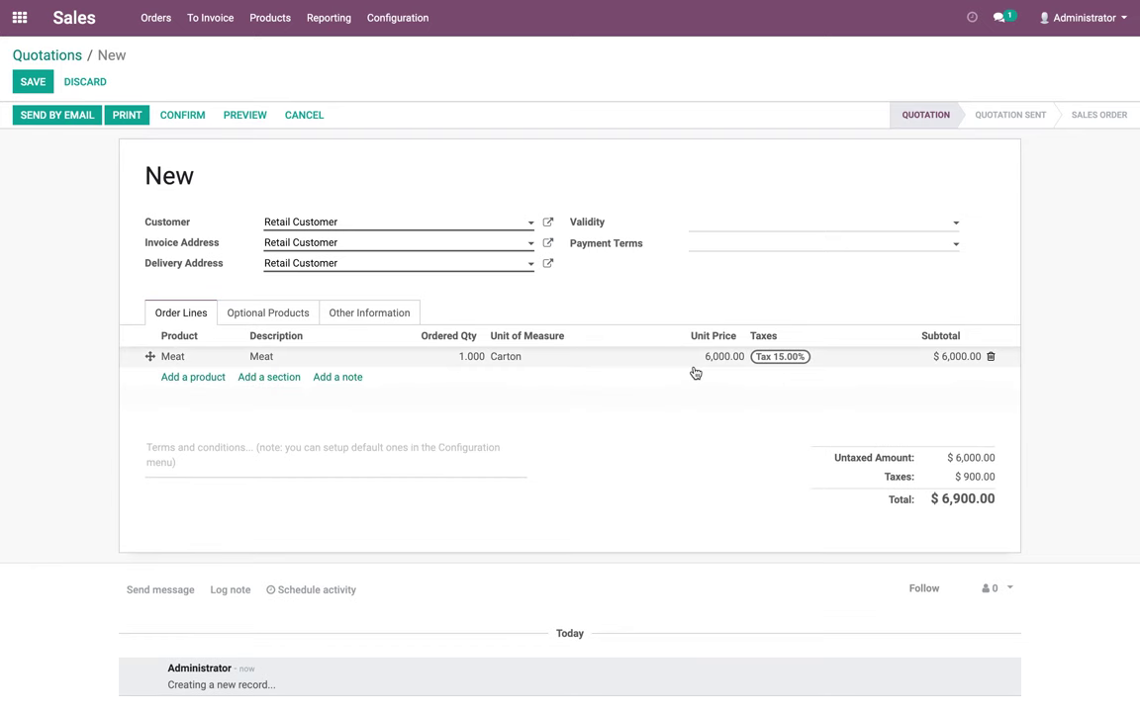
left_click(39, 85)
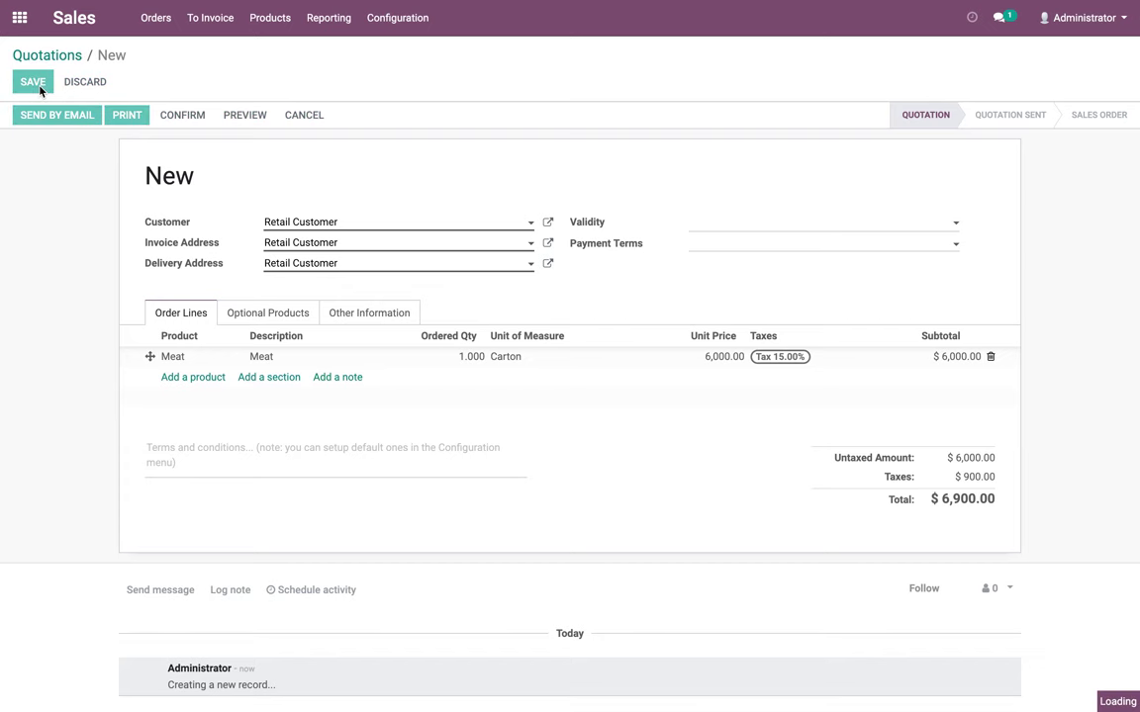
left_click(194, 121)
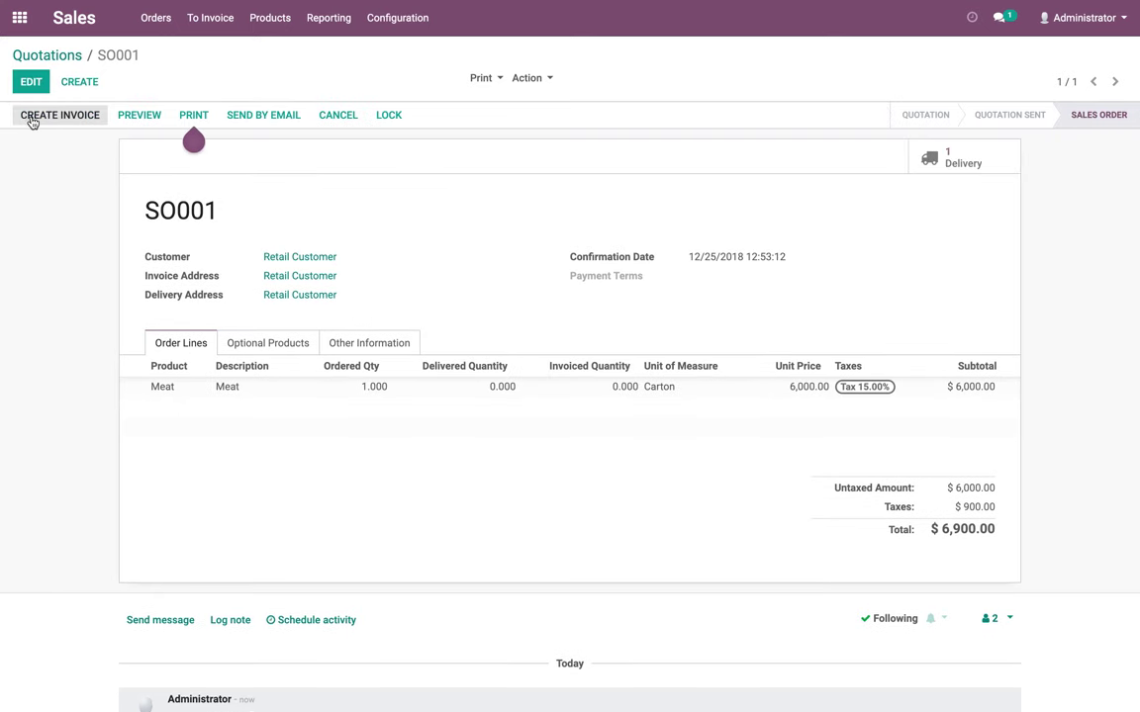
Switch to the Inventory app and open Retail Customer's pending delivery order.
left_click(27, 34)
left_click(734, 203)
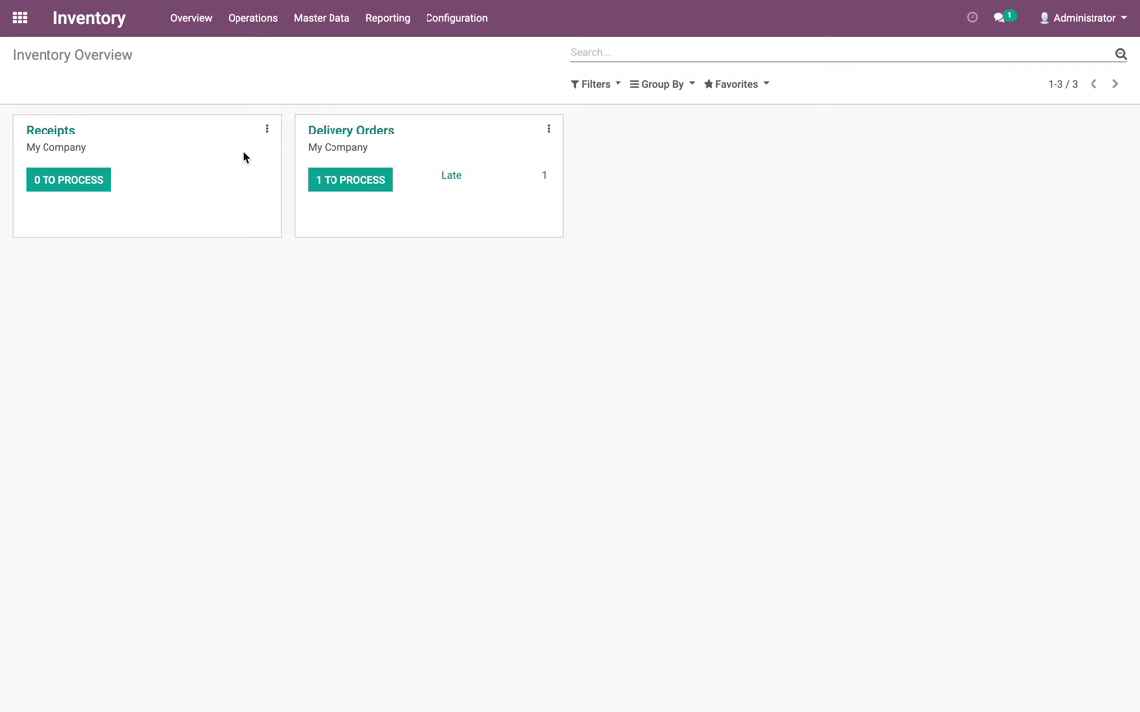
left_click(366, 131)
left_click(364, 159)
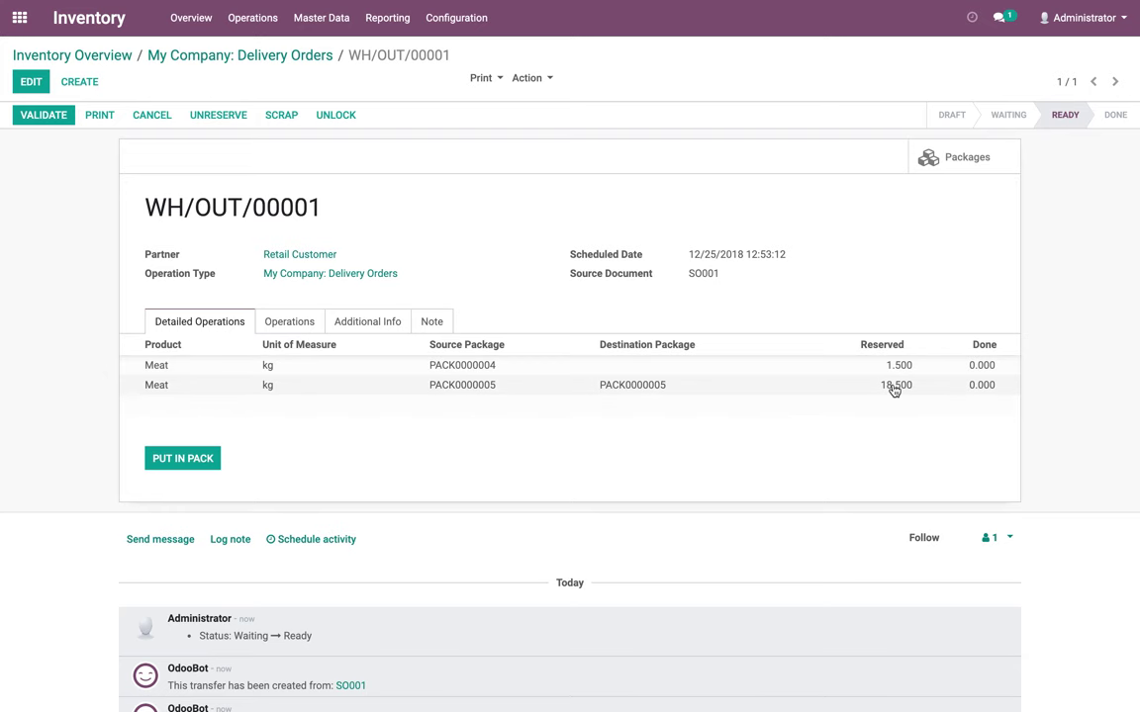
Set the done quantity of the PACK0000005 line to 18.50 kg, save, and validate the delivery without a backorder.
left_click(32, 84)
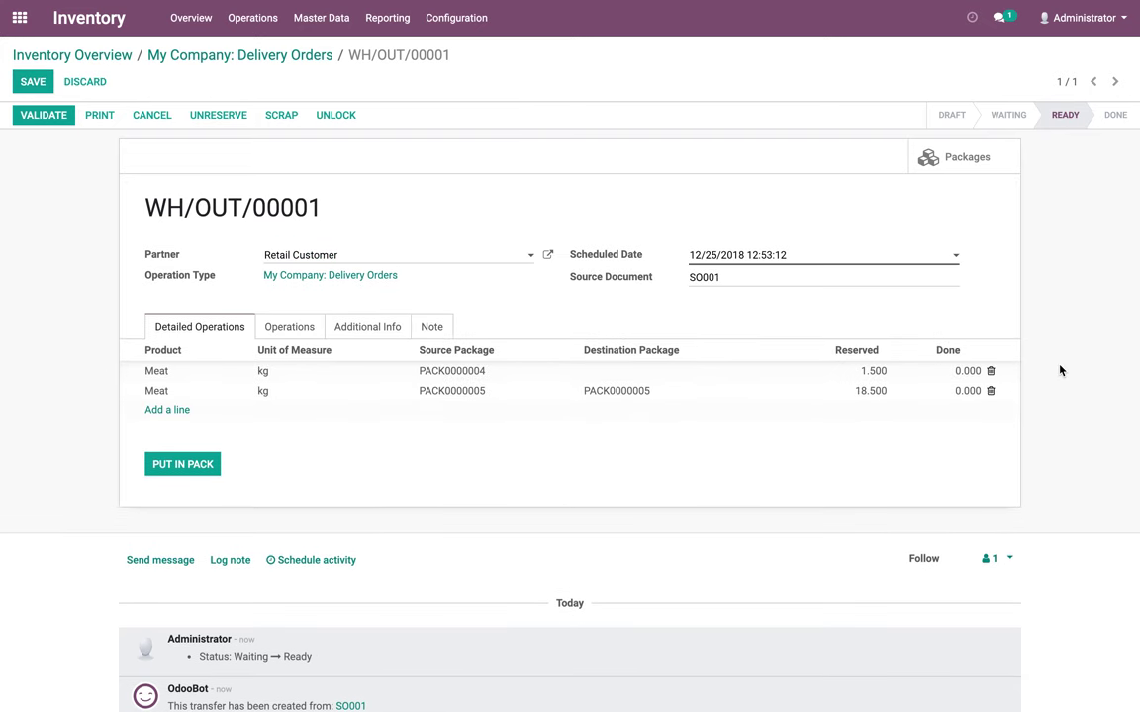
left_click(959, 392)
type("1")
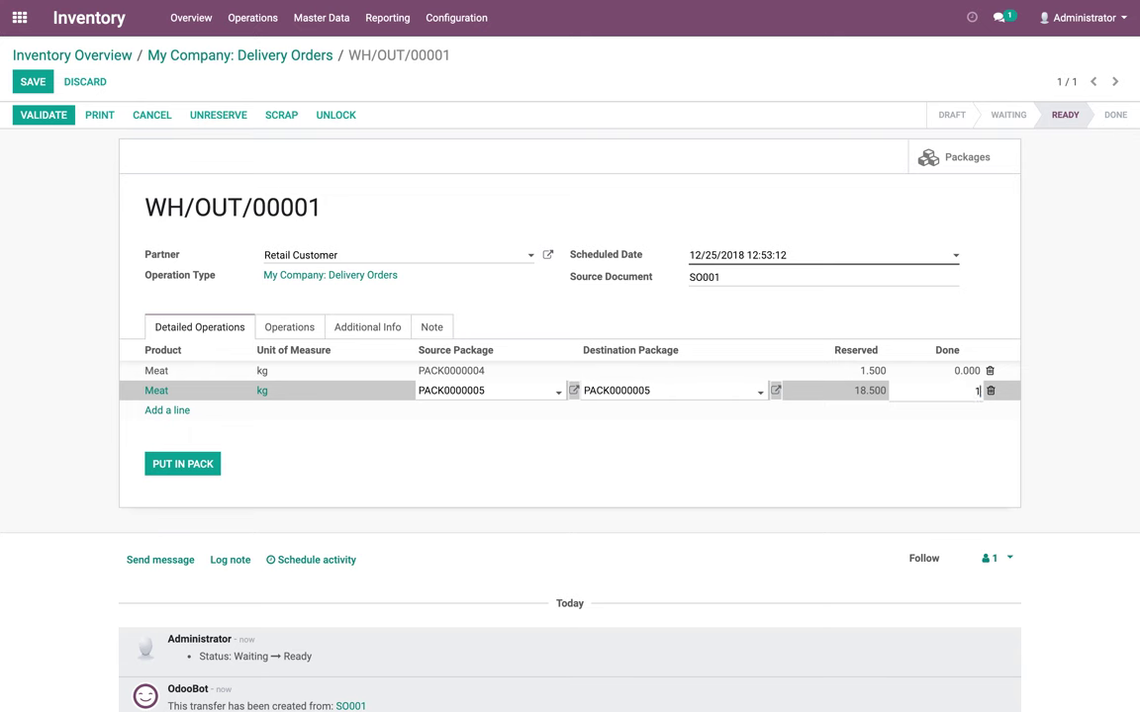
type("8.50")
left_click(974, 527)
left_click(22, 85)
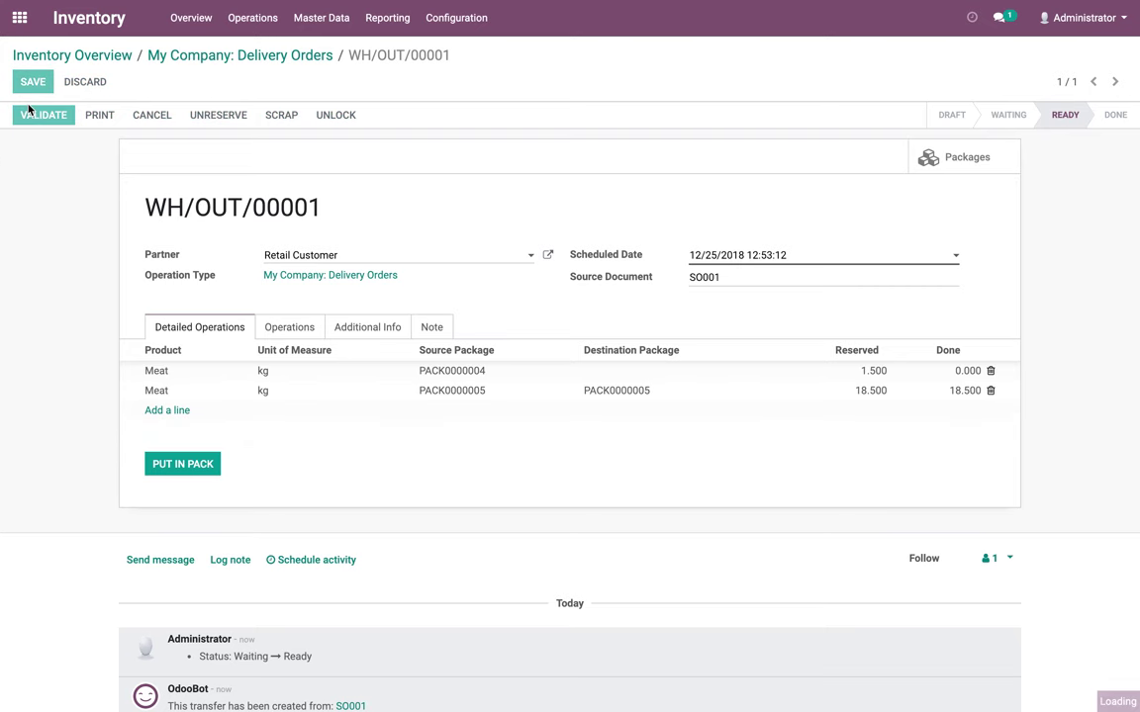
left_click(33, 119)
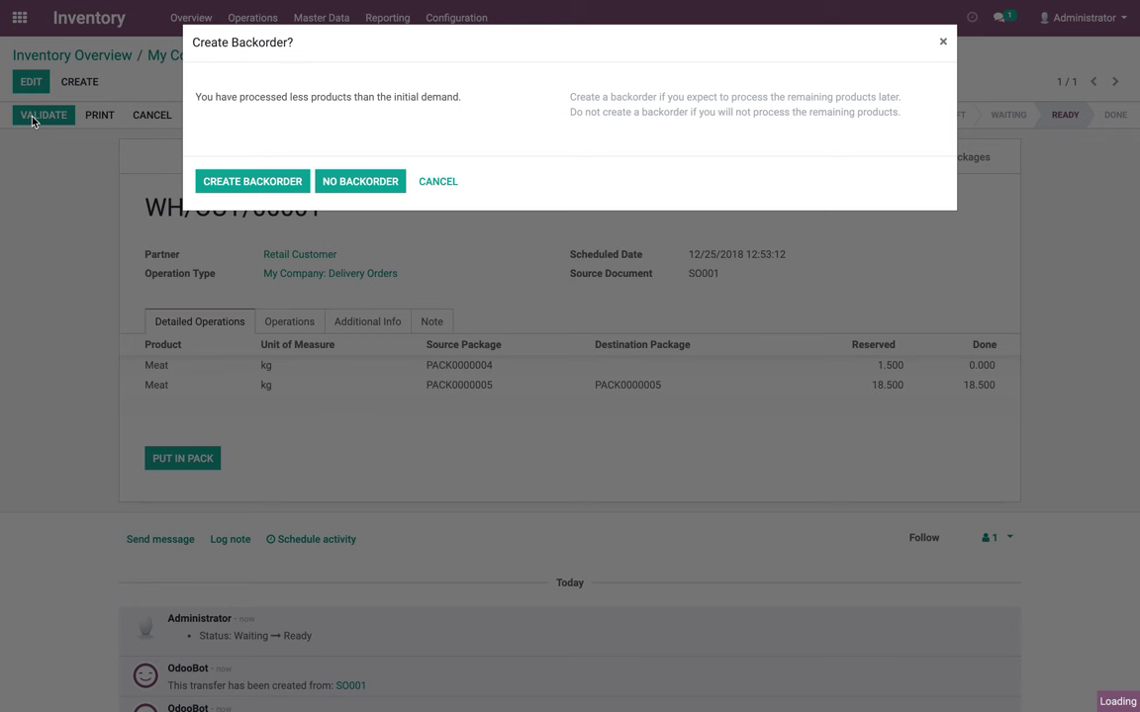
left_click(381, 193)
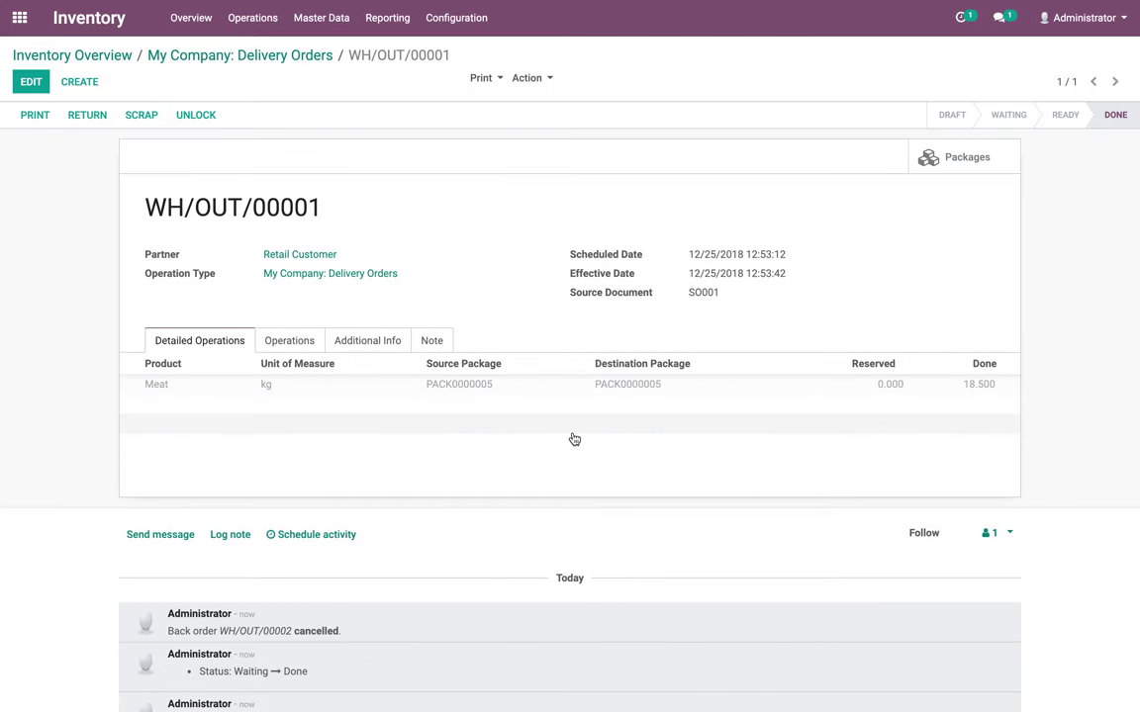
Log the note "We deliver 18.5 instead of 20kg / carton" on the delivery order.
left_click(216, 544)
type("We s")
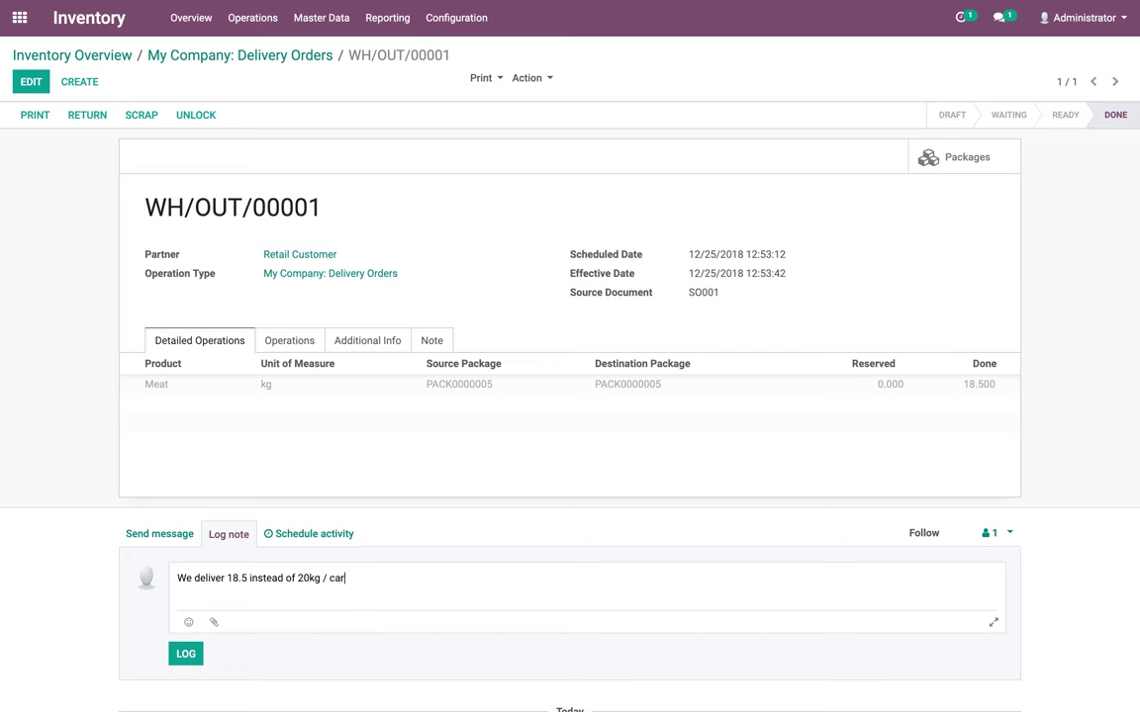
left_click(192, 652)
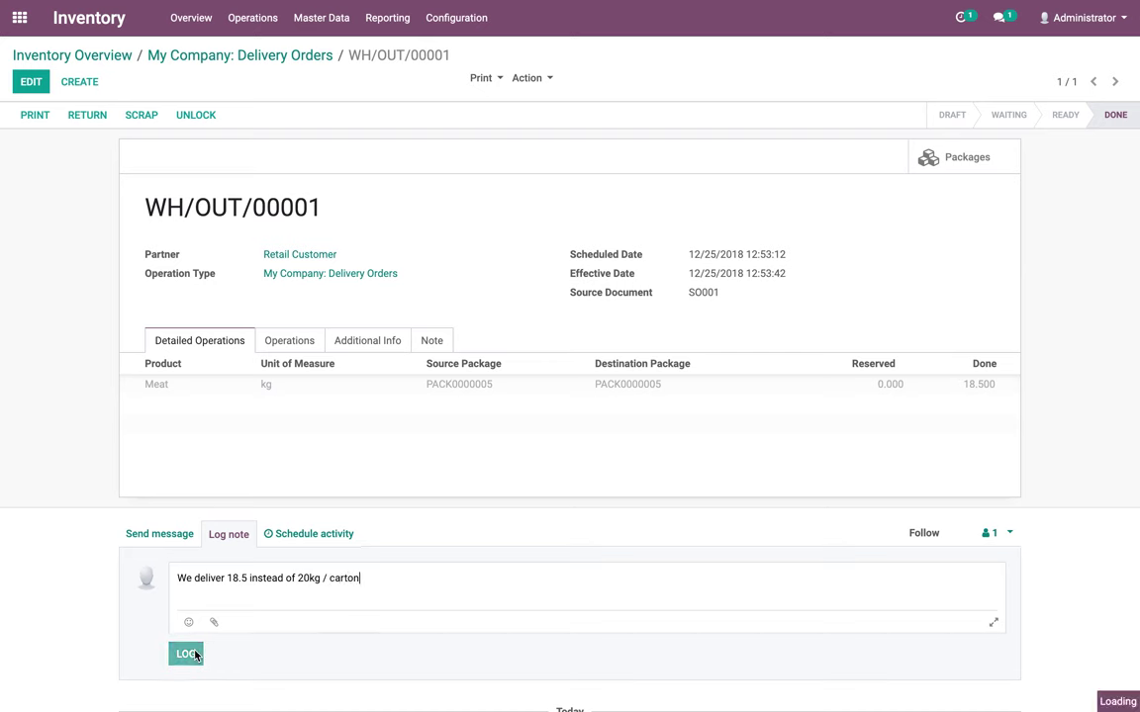
Leave the delivery order and open Retail Customer's sales order in the Sales app.
left_click(193, 57)
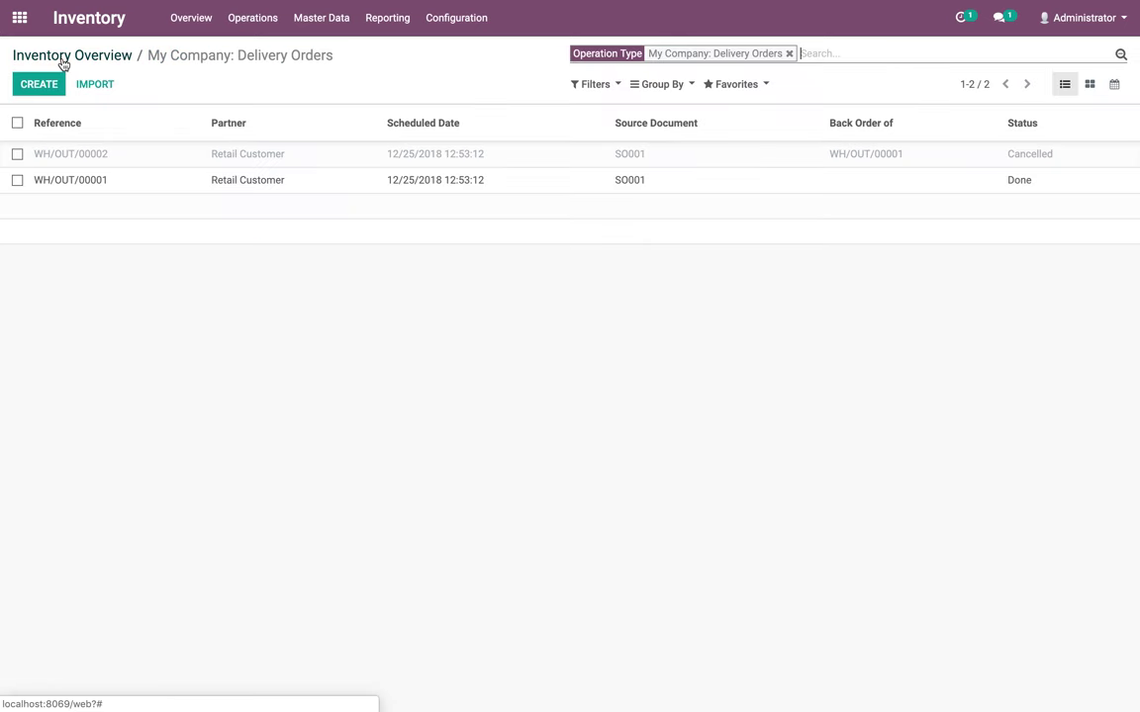
left_click(62, 61)
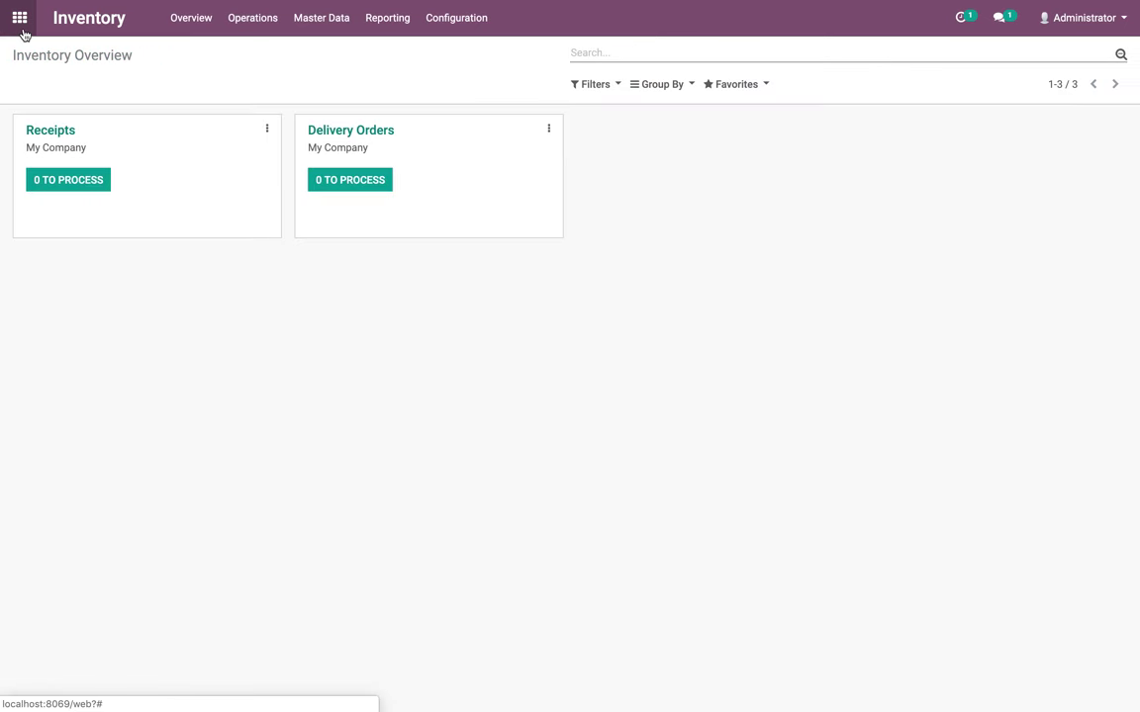
left_click(20, 20)
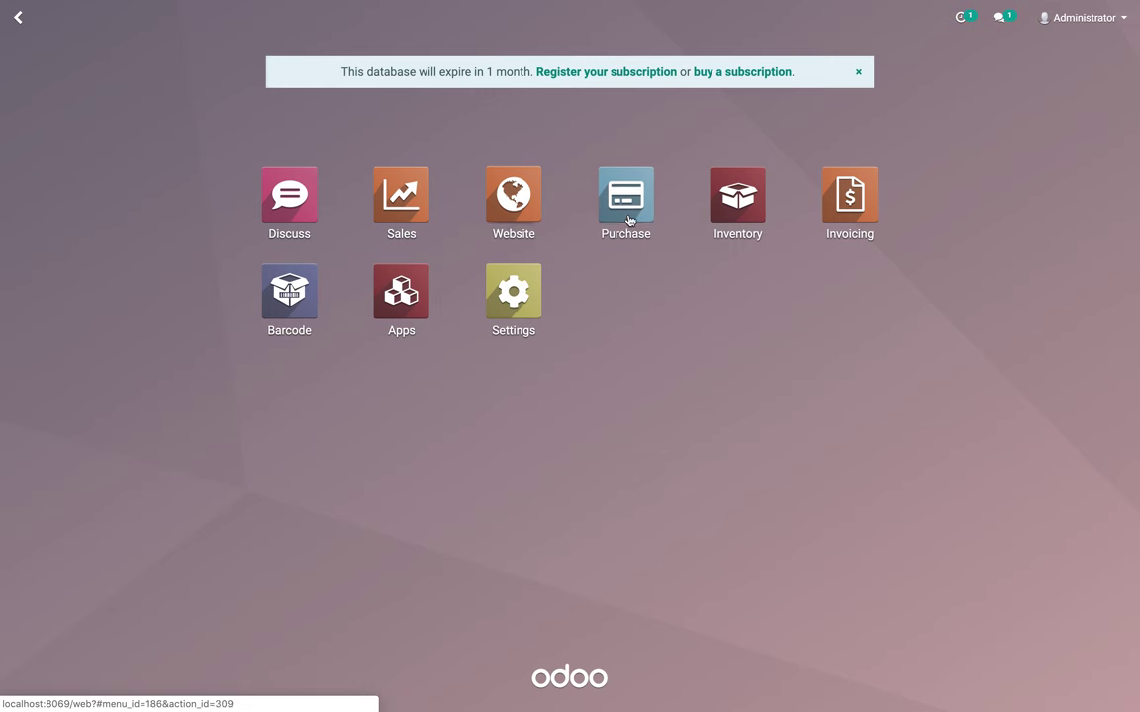
left_click(393, 216)
left_click(388, 320)
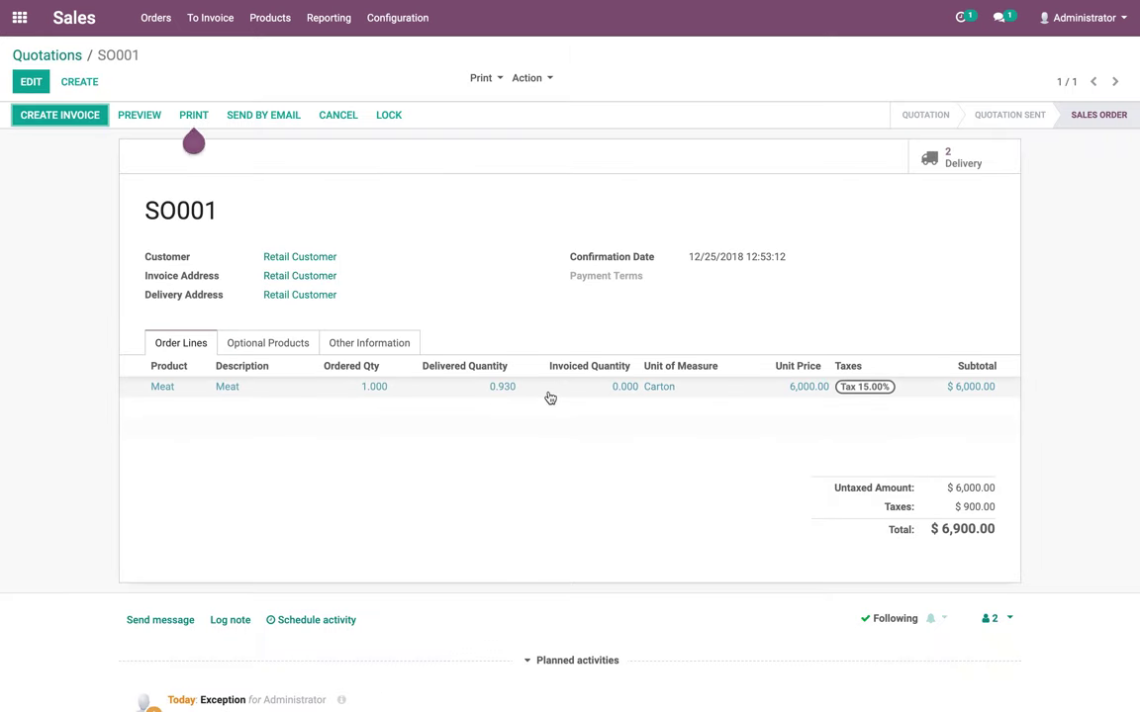
Create an invoice for the order's invoiceable lines and validate it.
left_click(79, 115)
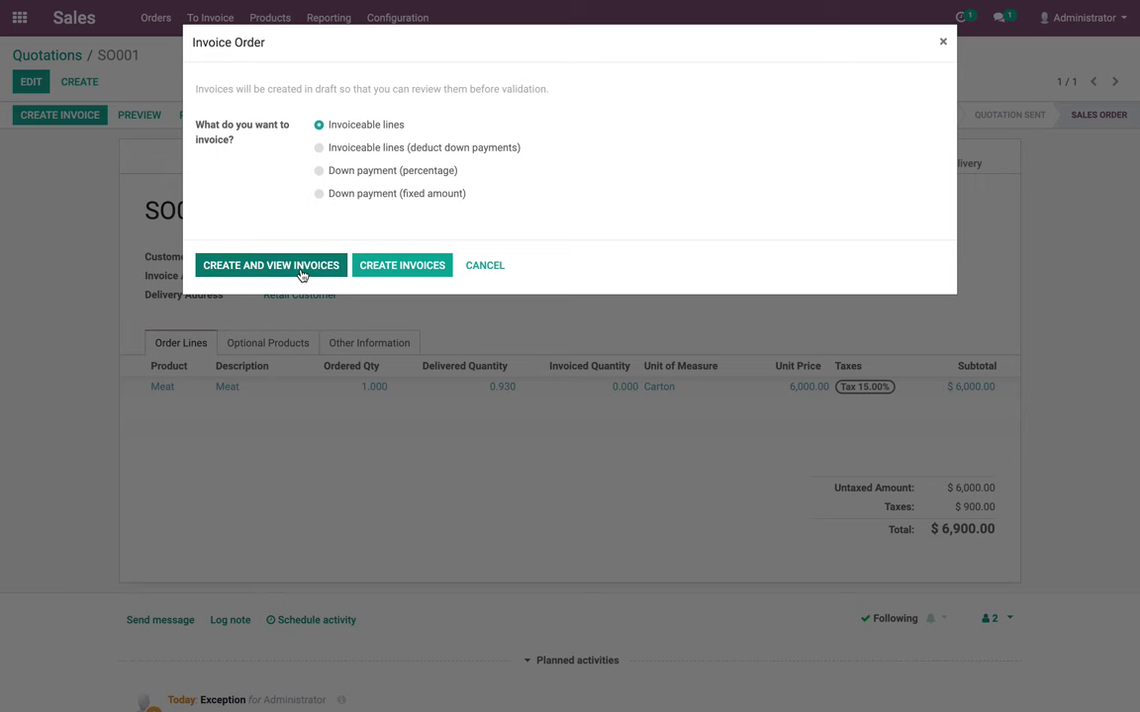
left_click(302, 272)
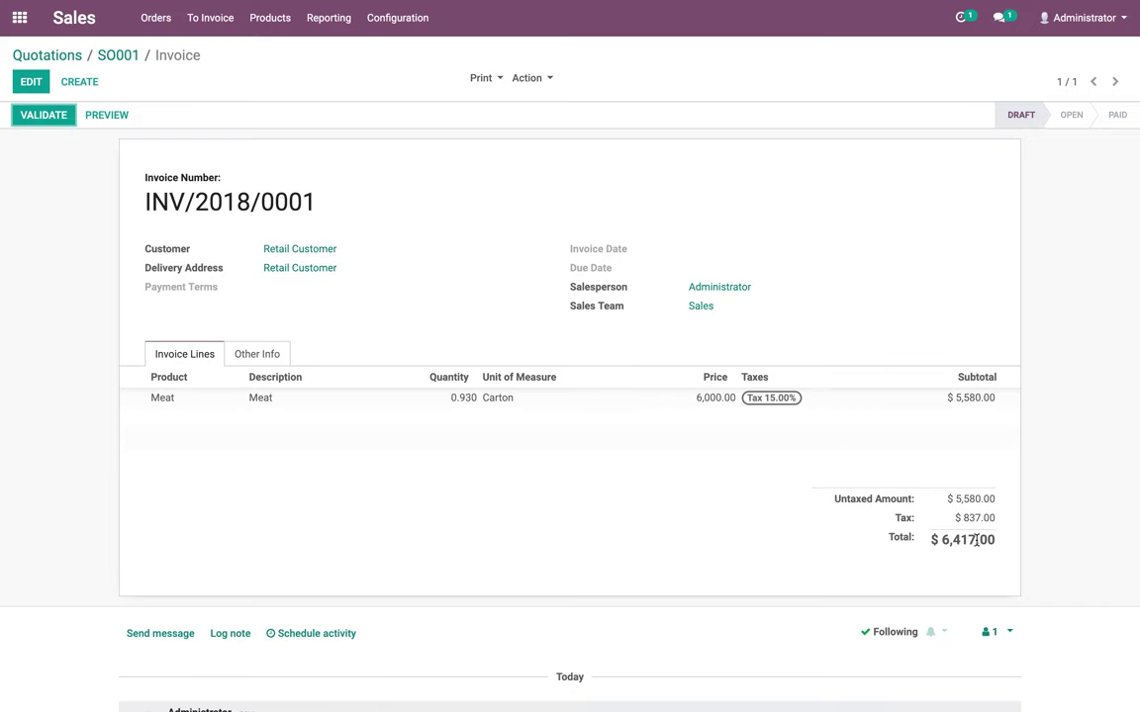
left_click(59, 115)
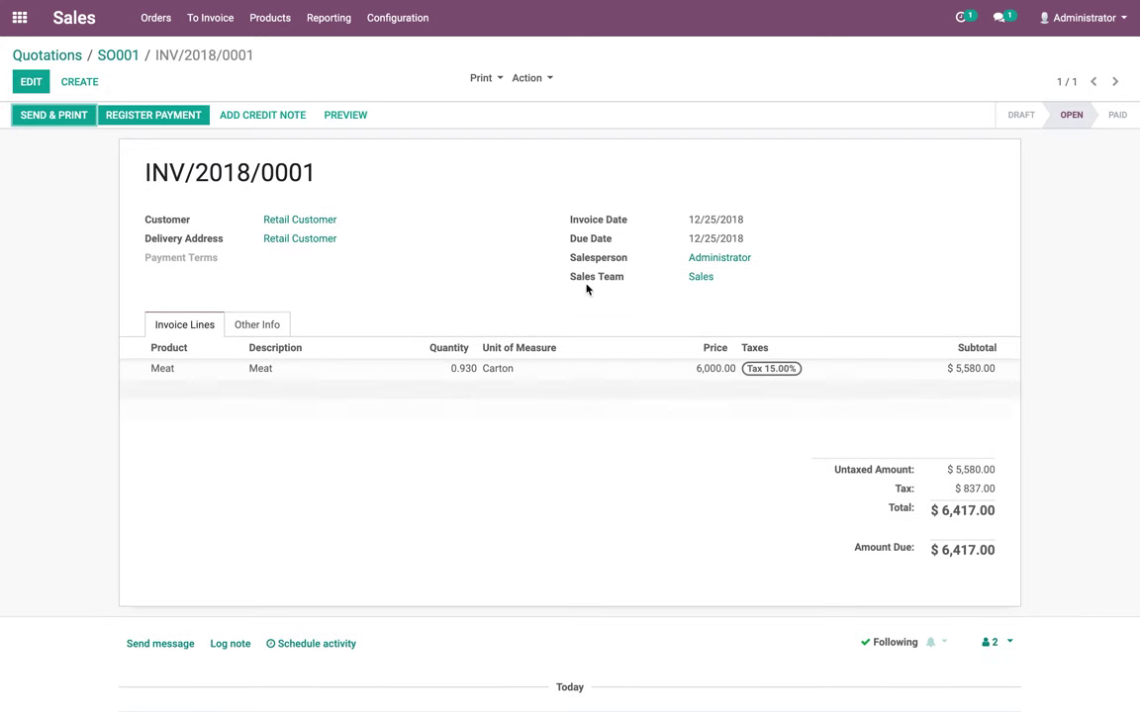
left_click(651, 541)
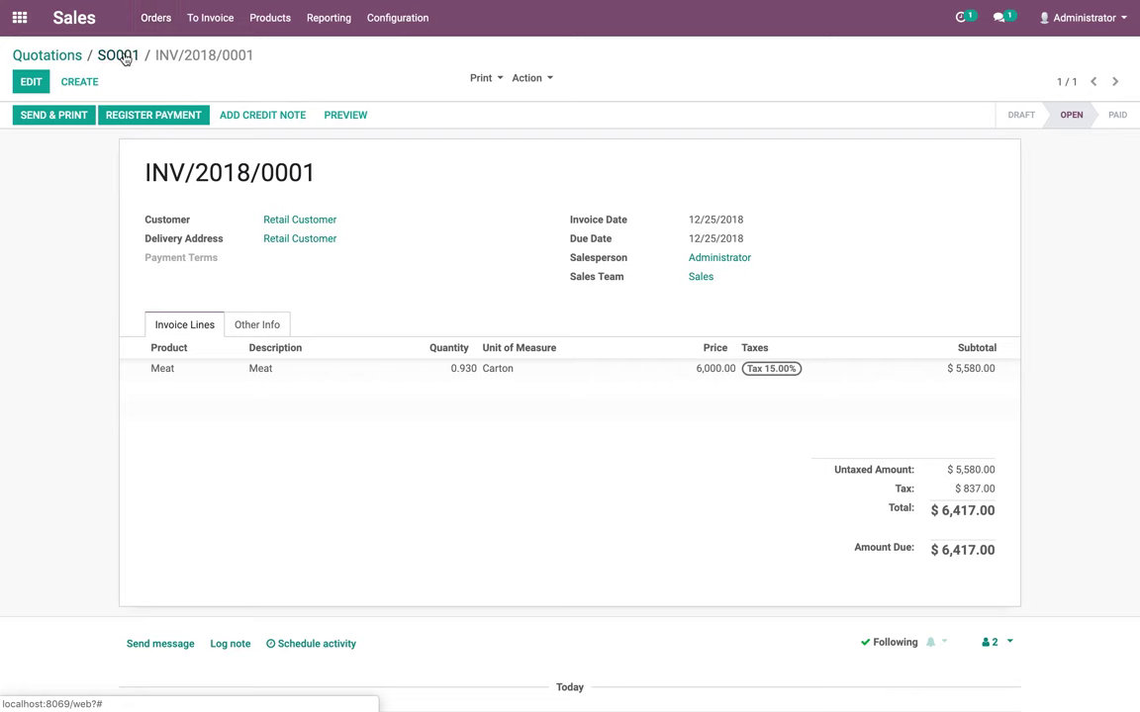
Open the inventory report in the Inventory app and expand Meat and WH/Stock to review the remaining packages.
left_click(37, 62)
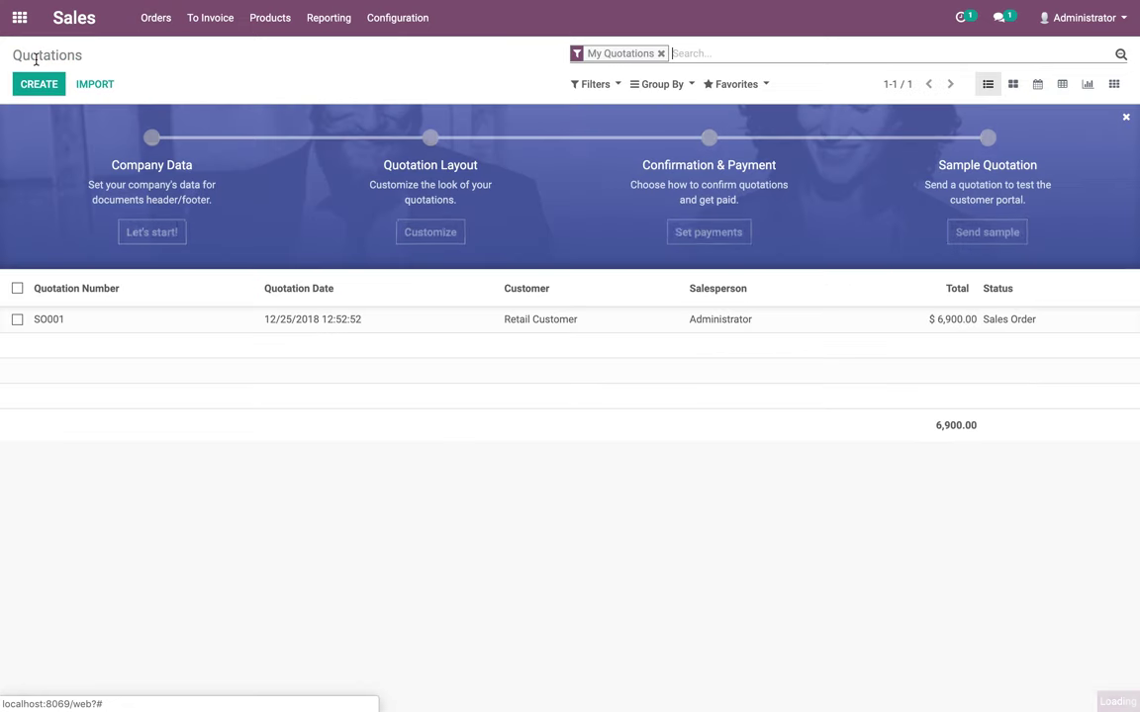
left_click(22, 29)
left_click(735, 196)
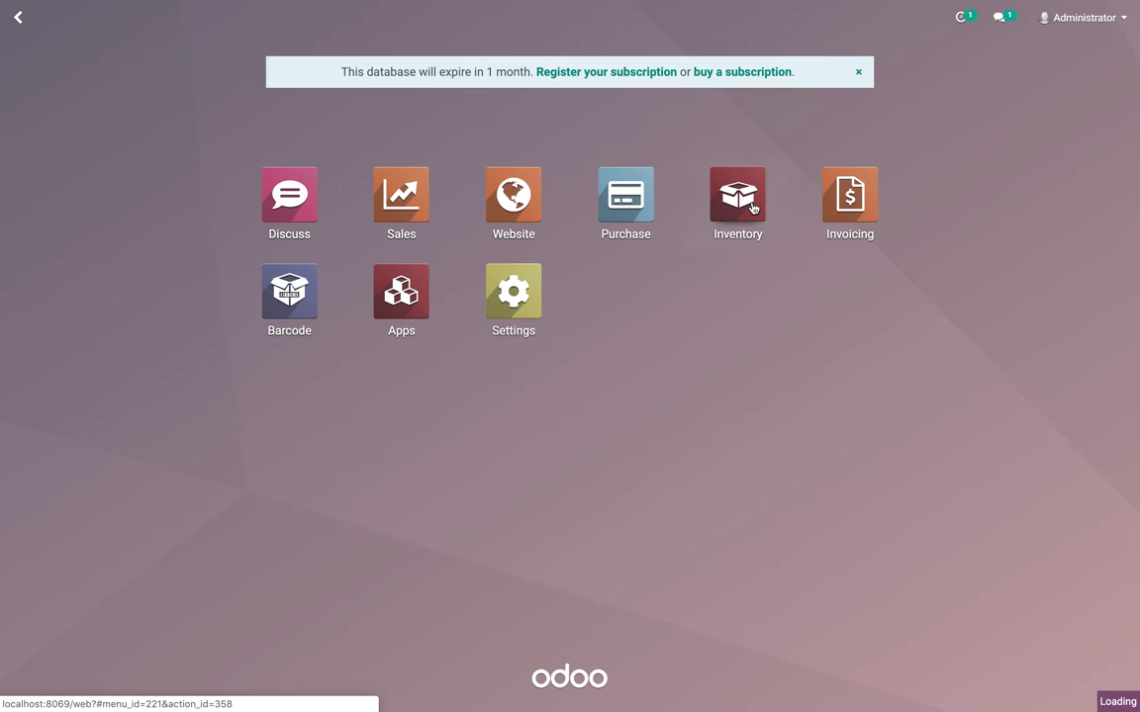
left_click(387, 17)
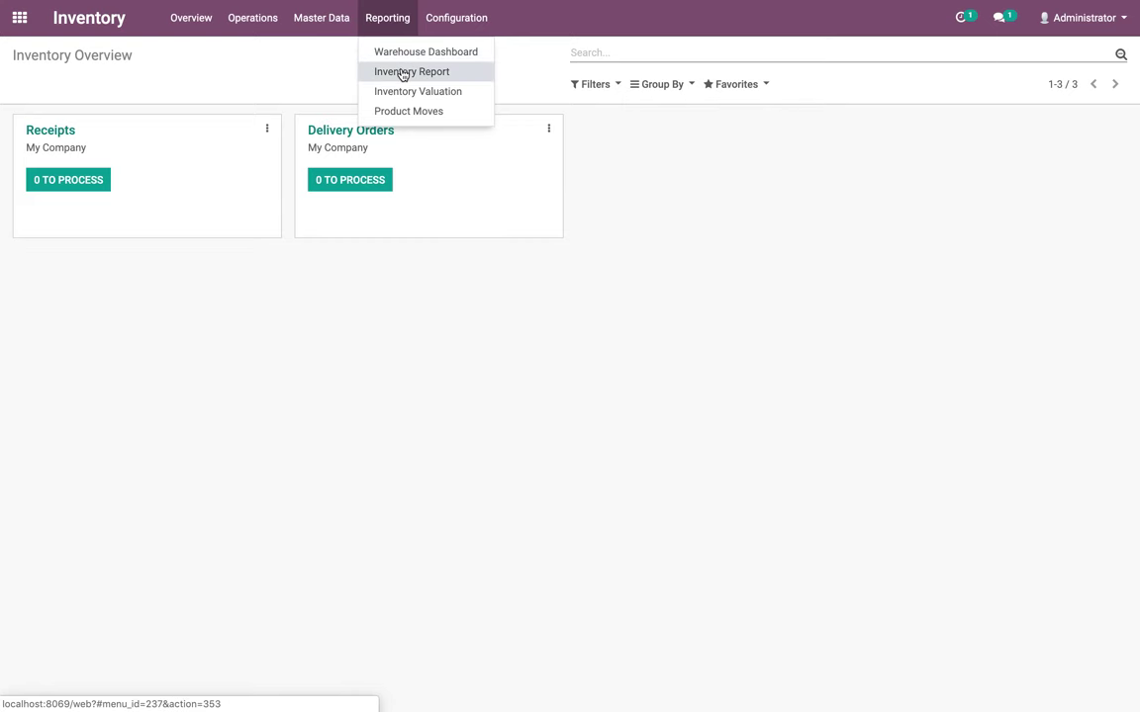
left_click(402, 72)
left_click(367, 208)
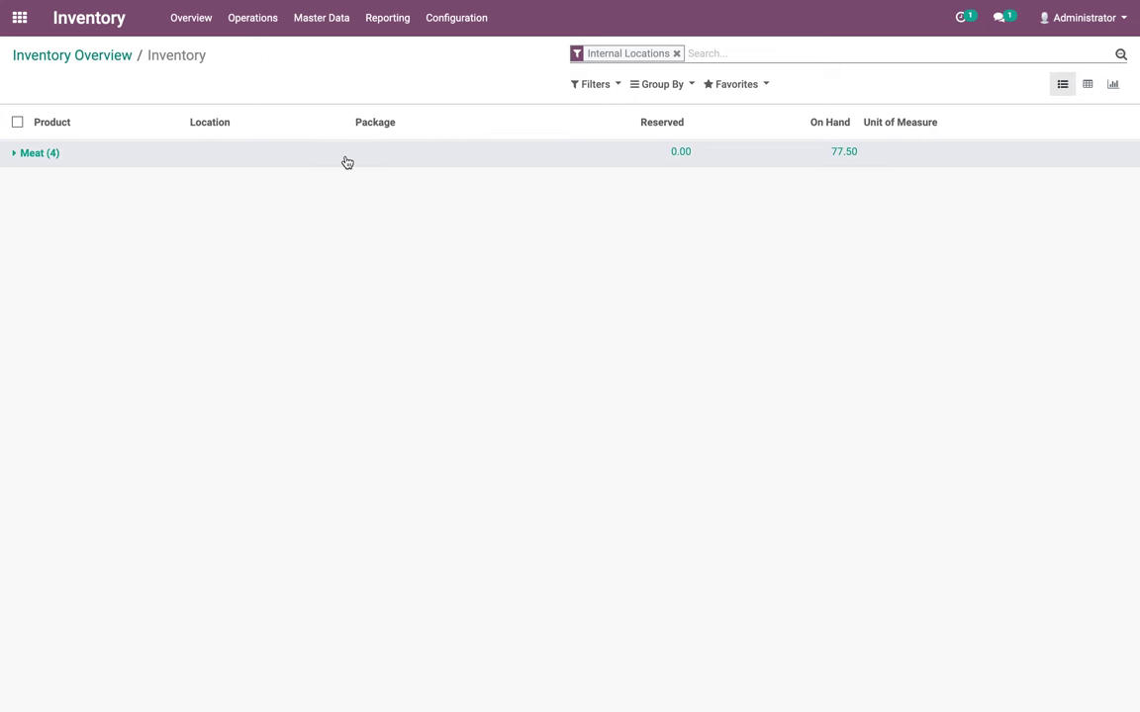
left_click(347, 160)
left_click(346, 183)
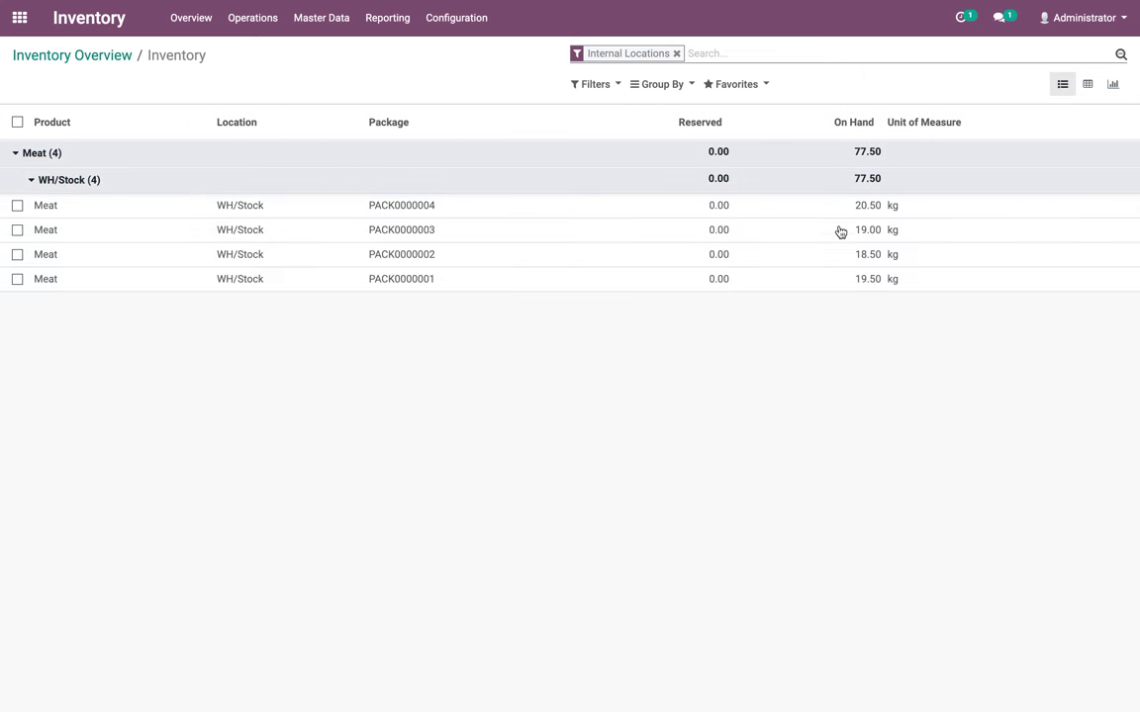
Start another quotation in the Sales app with Retail Customer as the customer.
left_click(17, 22)
left_click(399, 190)
left_click(39, 84)
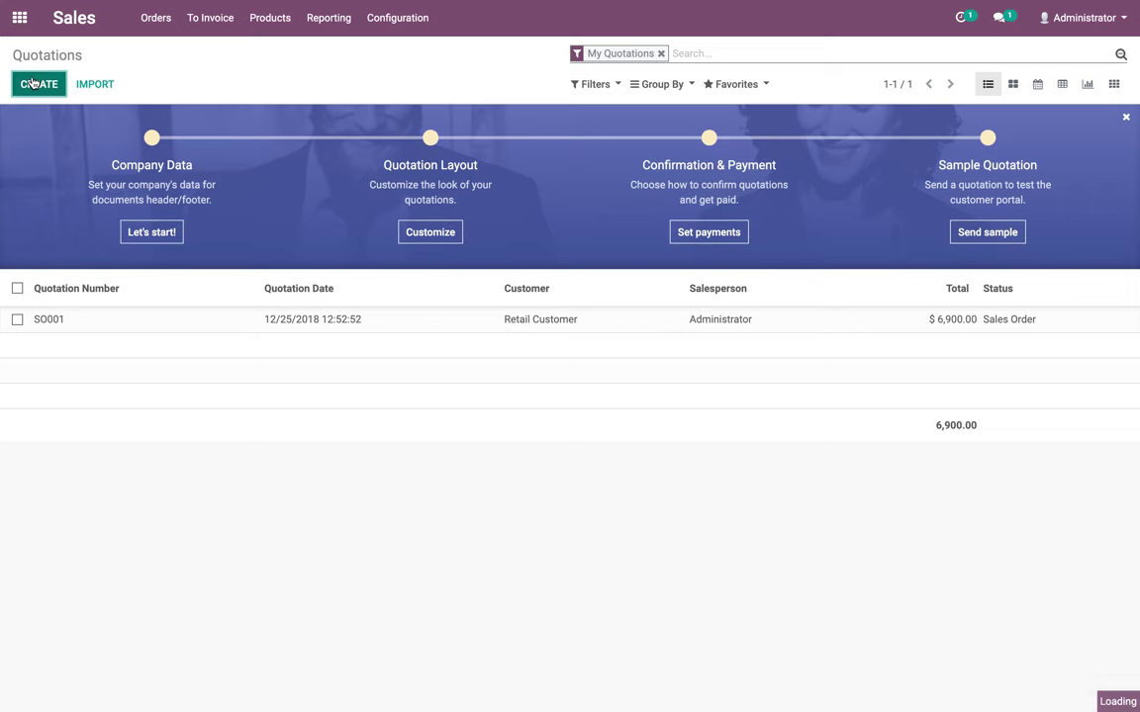
left_click(286, 223)
left_click(285, 245)
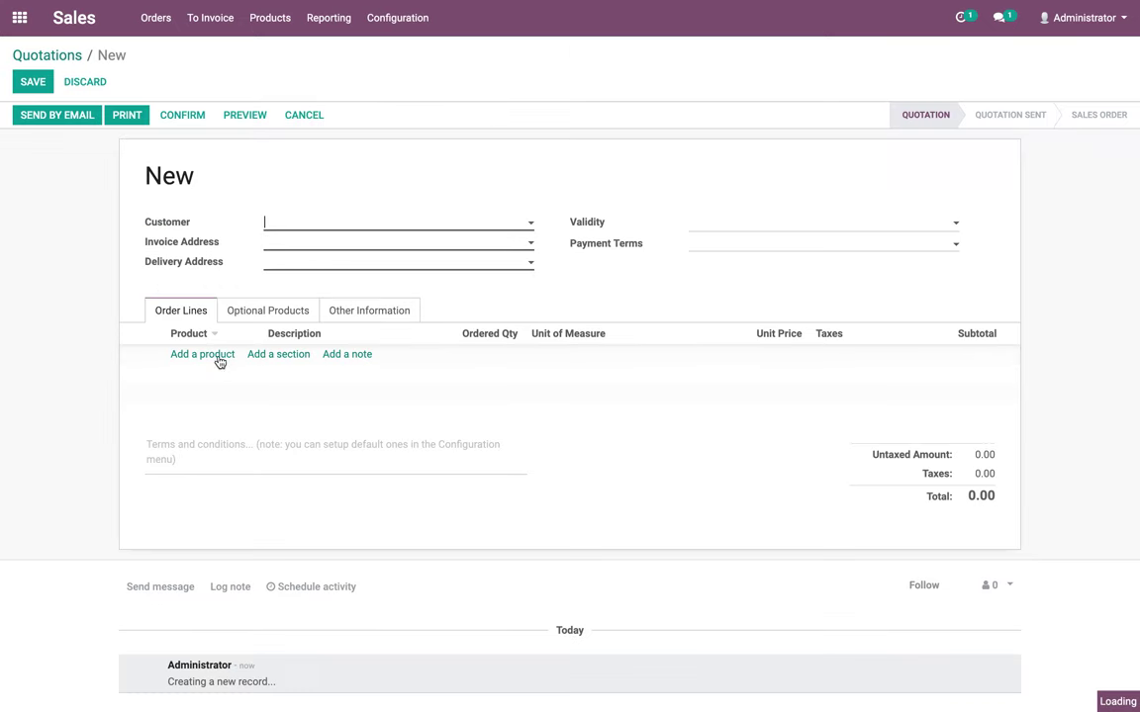
Add an order line for 5 kg of Meat, and save and confirm the quotation.
left_click(208, 354)
left_click(208, 382)
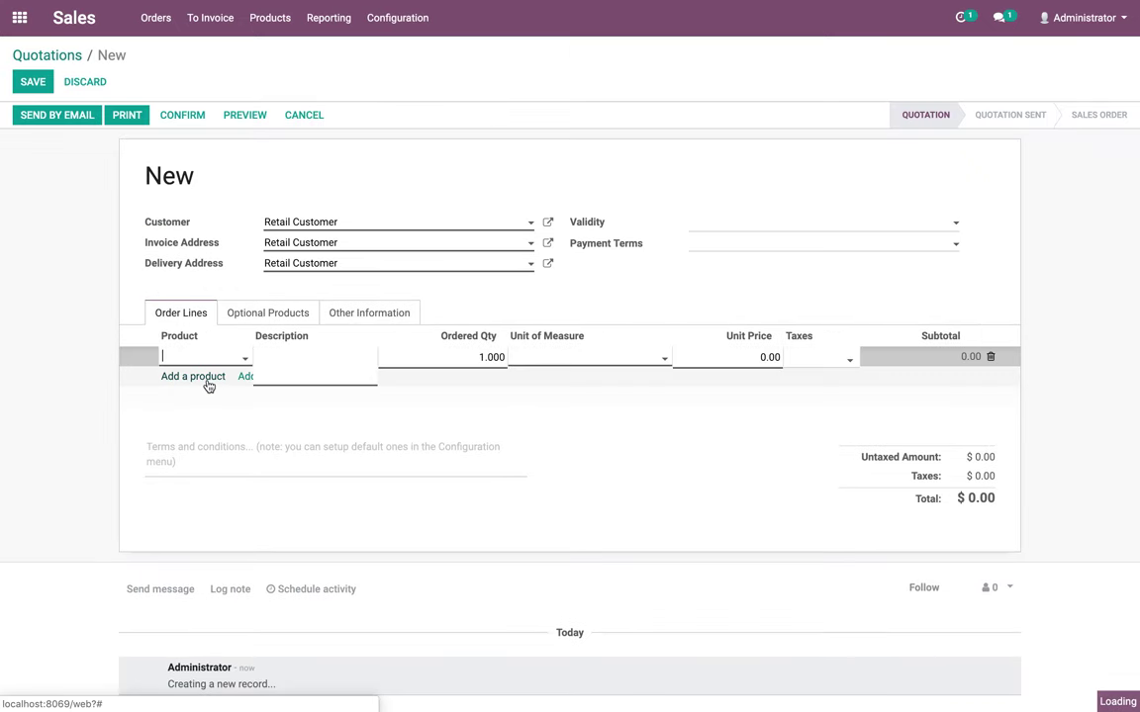
left_click(491, 357)
left_click(722, 458)
left_click(34, 81)
left_click(169, 119)
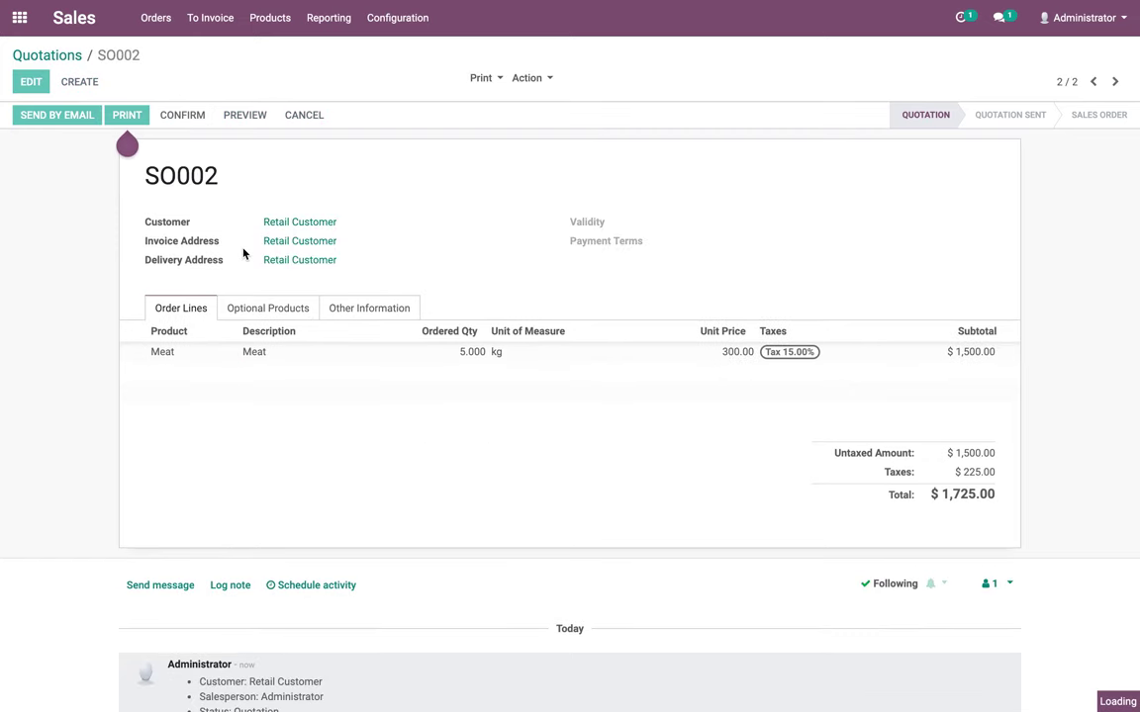
left_click(34, 58)
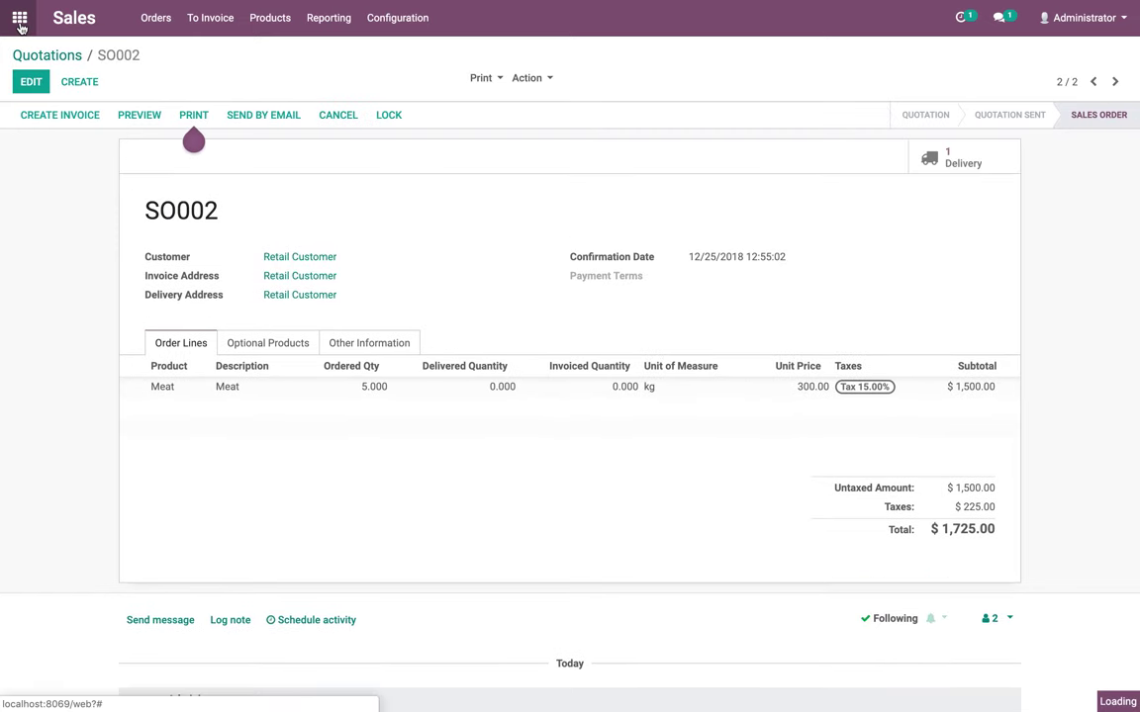
Open the pending delivery order for SO002 from the Inventory app's delivery orders.
left_click(18, 16)
left_click(737, 198)
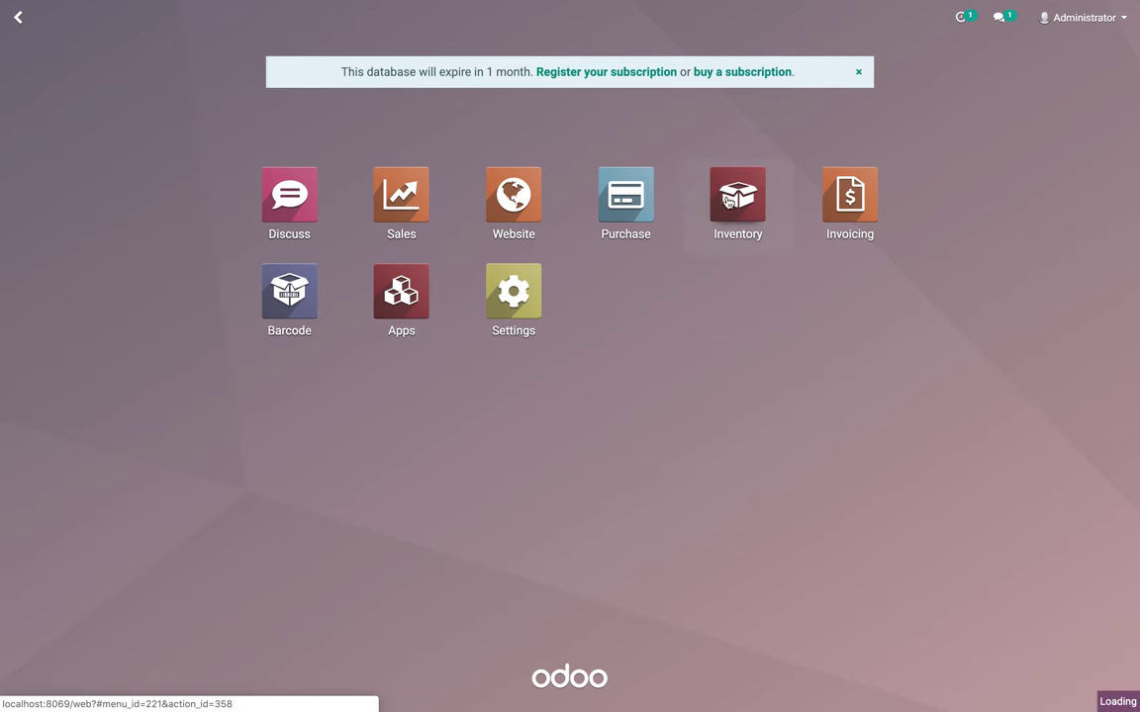
left_click(357, 183)
left_click(356, 158)
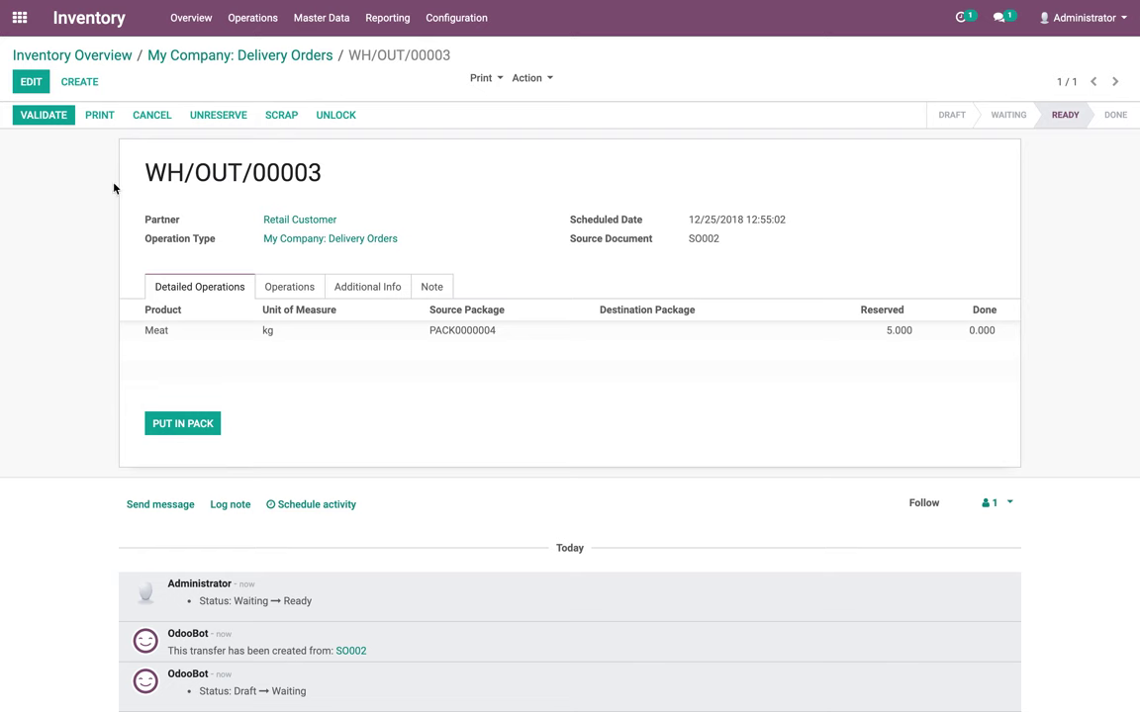
Set the done quantity of Meat from PACK0000004 to 5 kg, save the delivery order and validate it.
left_click(975, 331)
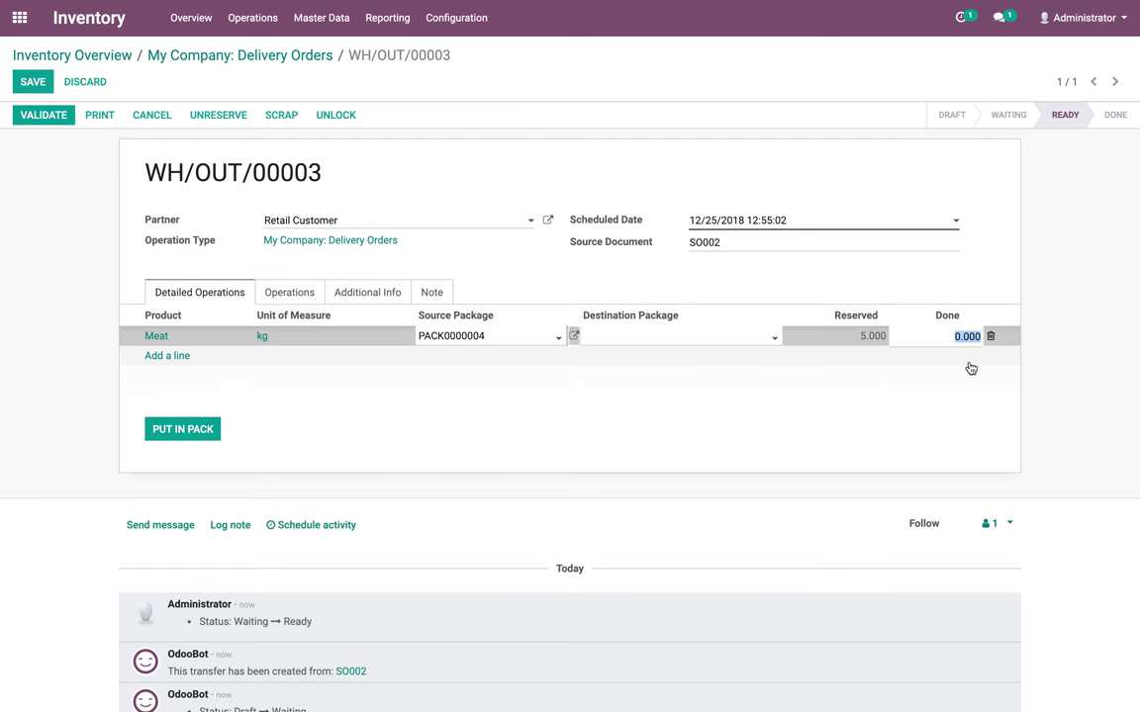
type("5")
left_click(667, 407)
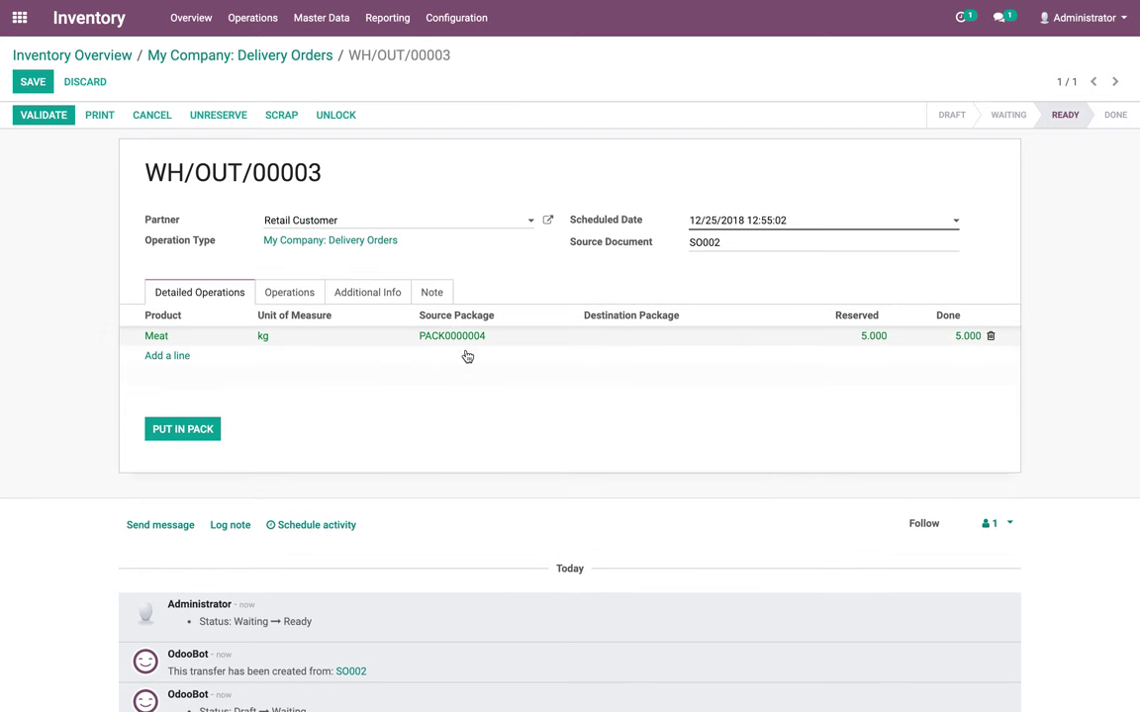
left_click(30, 83)
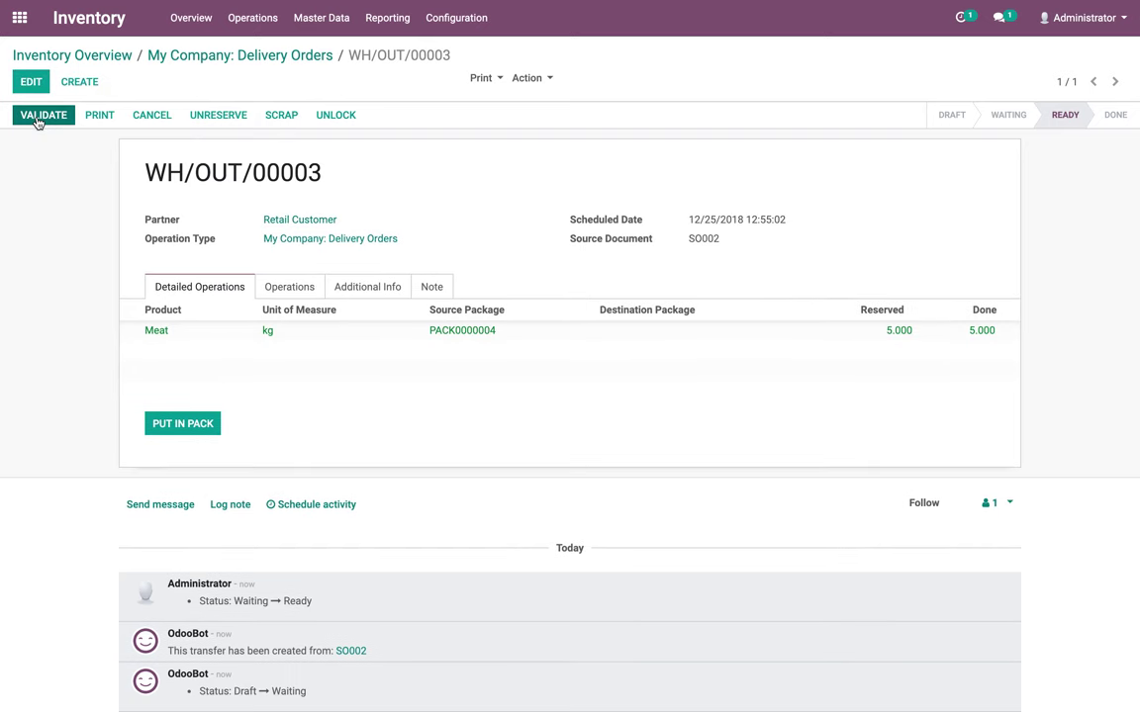
left_click(36, 117)
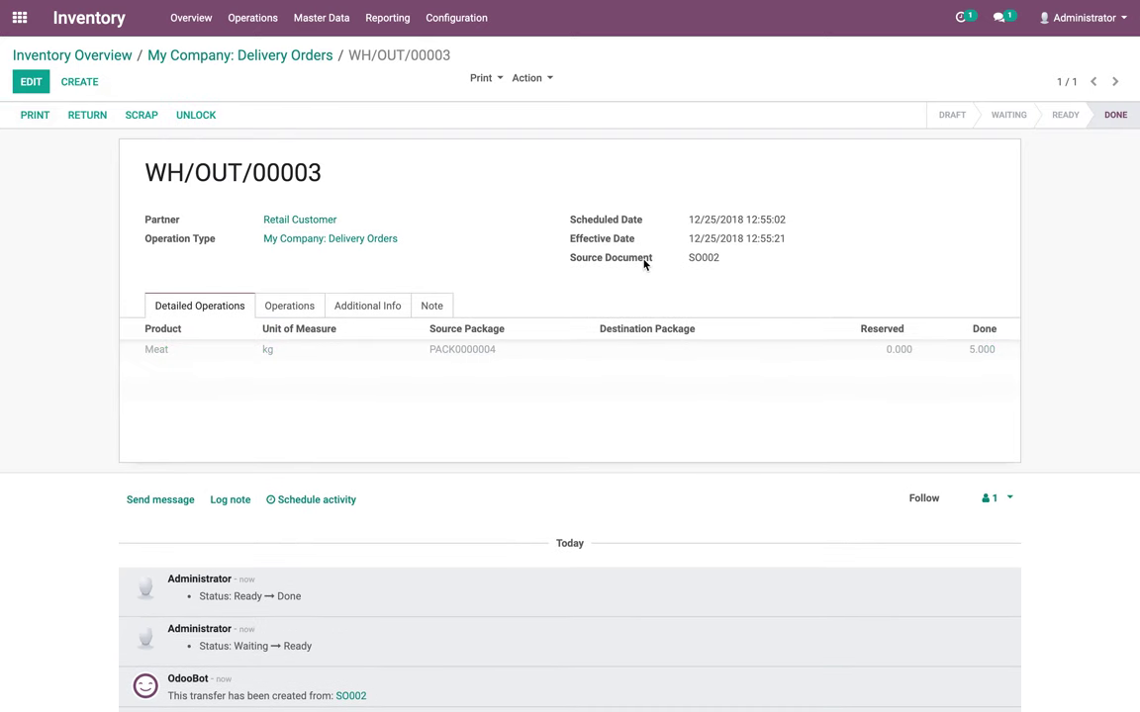
Retrieve the current inventory report and expand Meat and WH/Stock to check the on-hand weight of each package after the delivery.
left_click(379, 20)
left_click(387, 71)
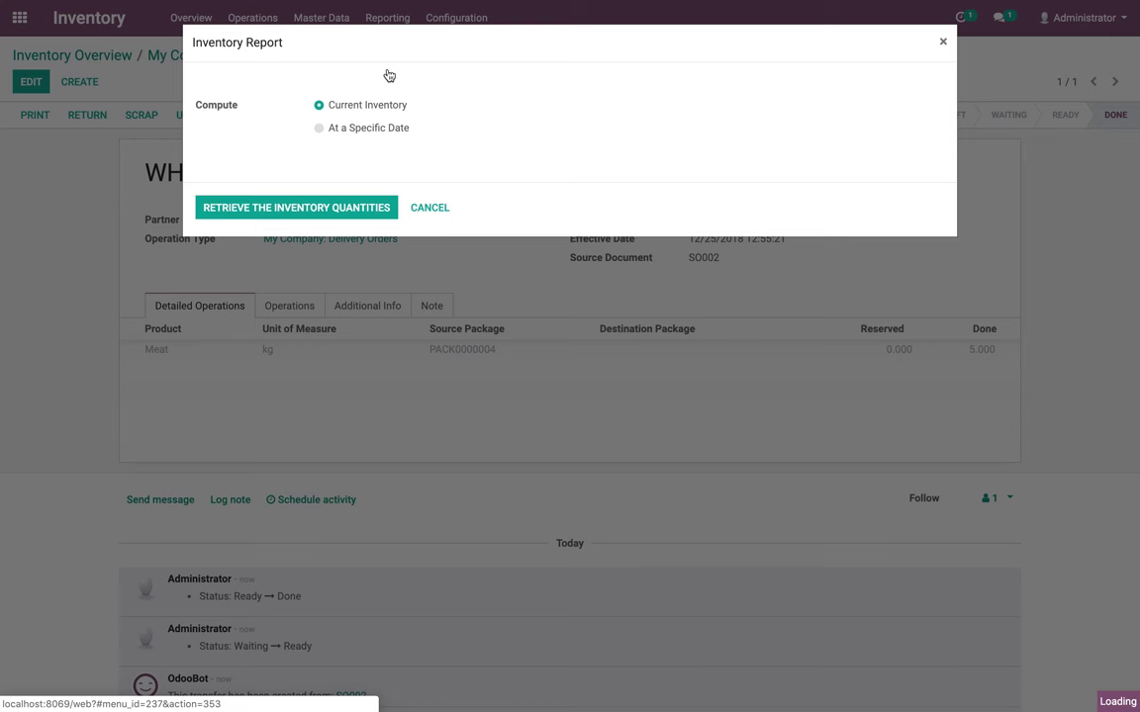
left_click(372, 208)
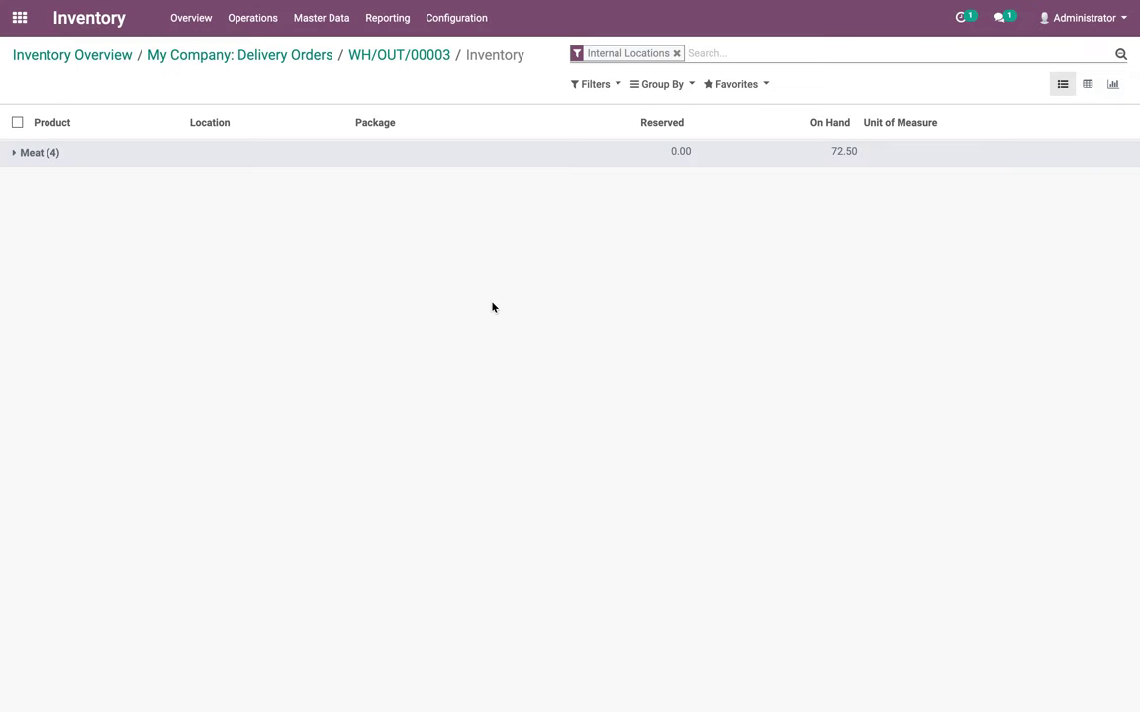
left_click(839, 158)
left_click(845, 188)
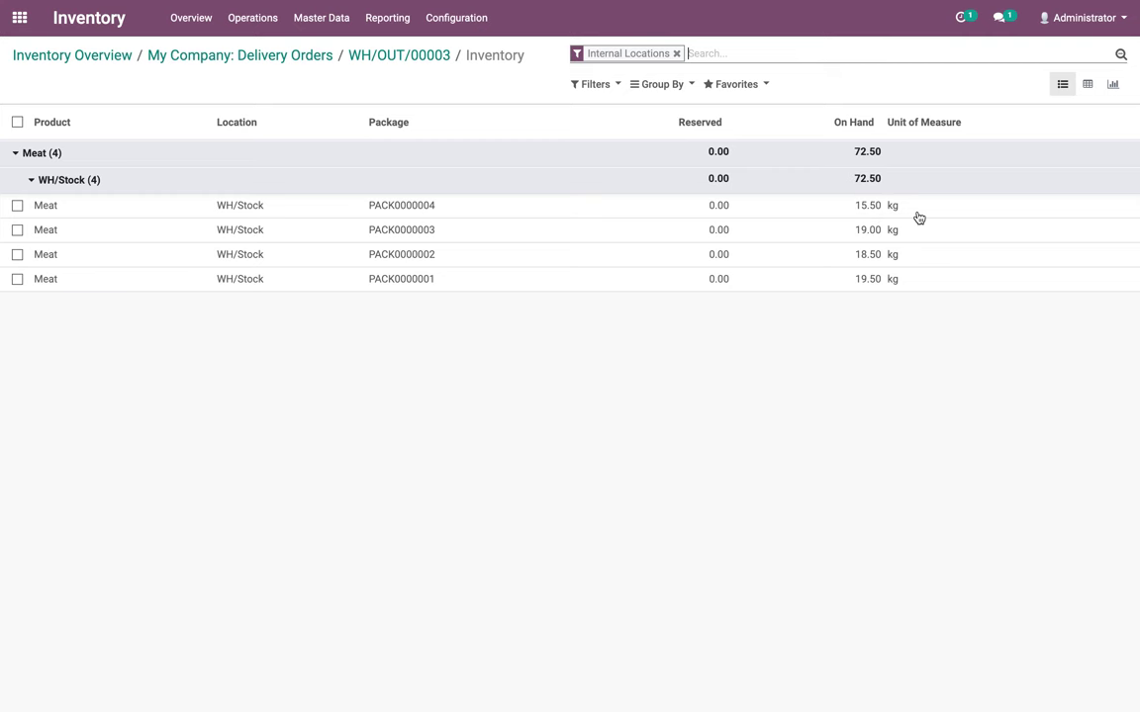
mouse_move(855, 8)
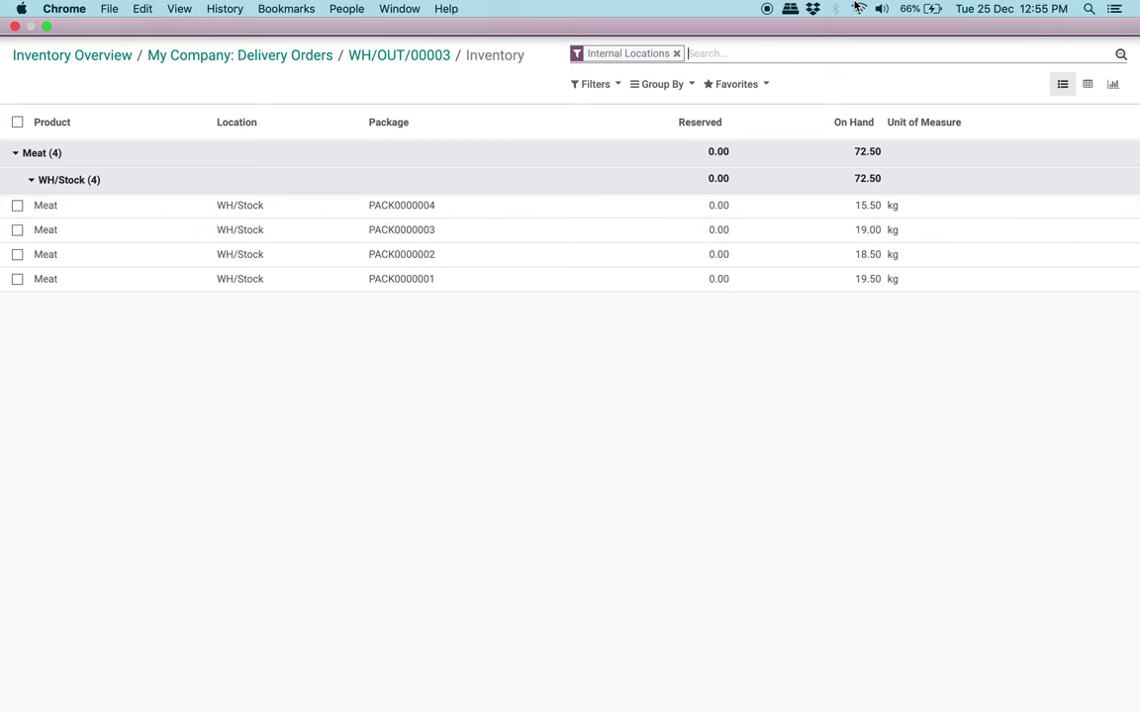